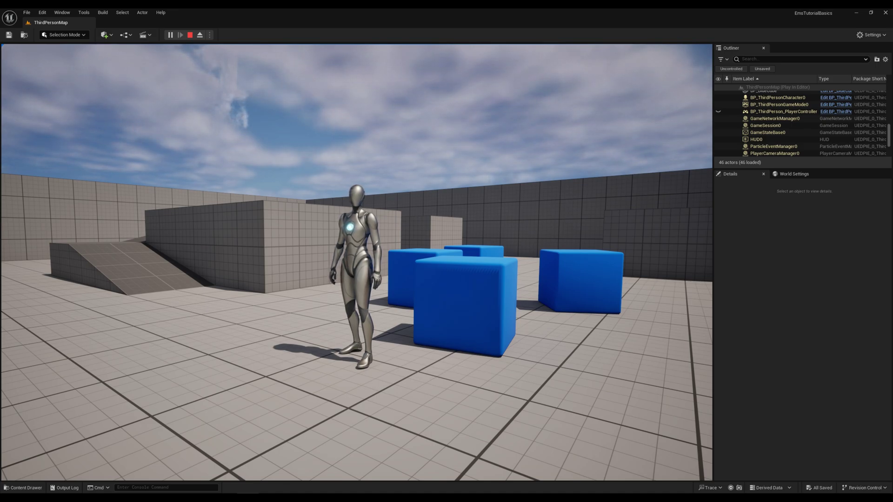
# Run the character through the level and onto the raised platform, and end the play session
pyautogui.press('w')
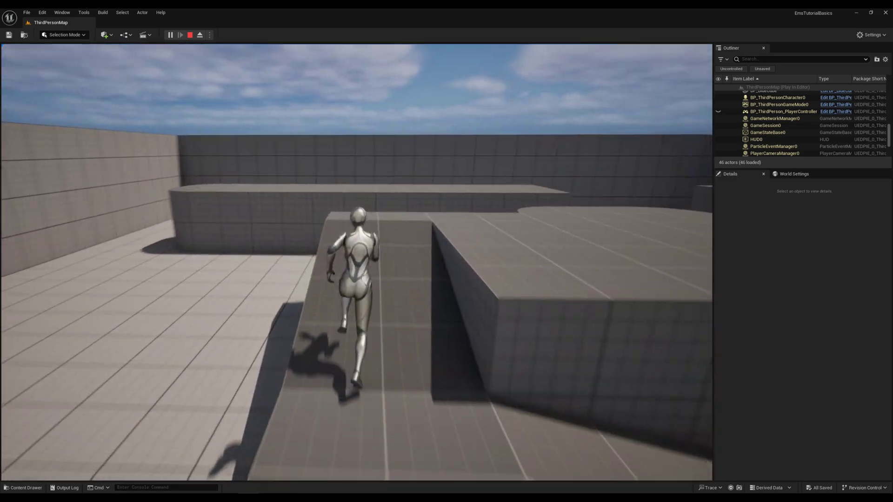
pyautogui.press('d')
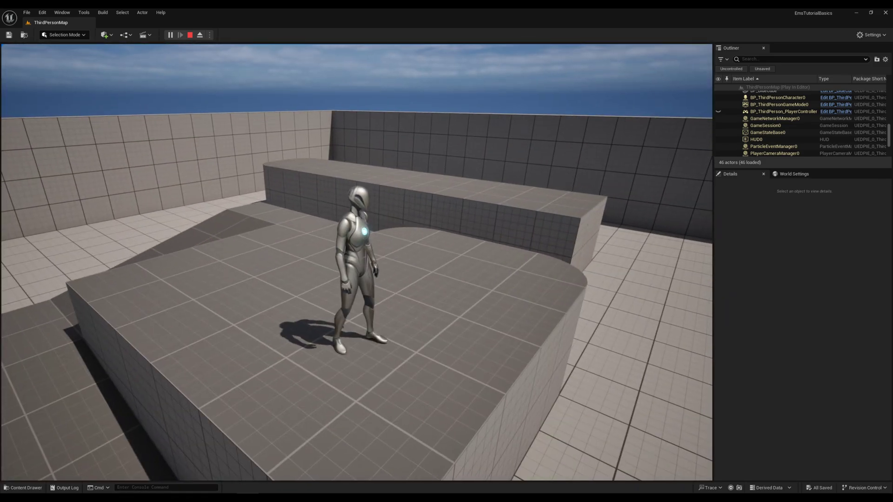
pyautogui.press('w')
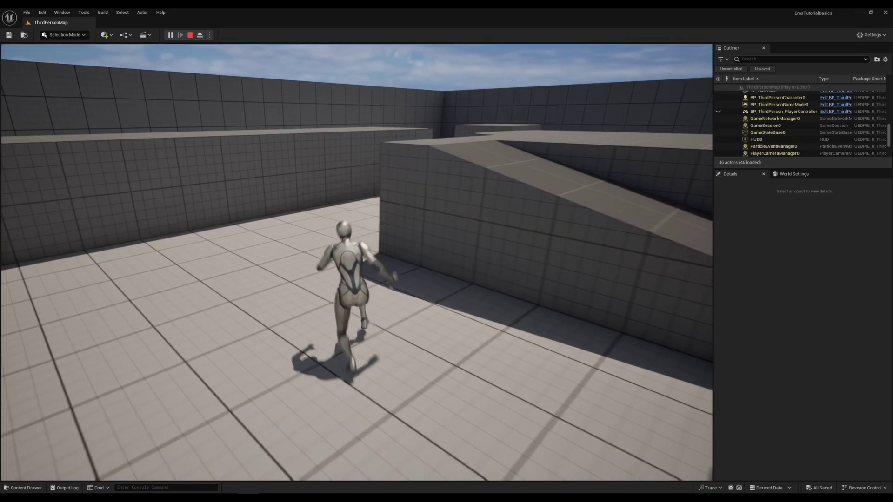
pyautogui.press('Escape')
# Open the project's plugin manager
pyautogui.click(42, 12)
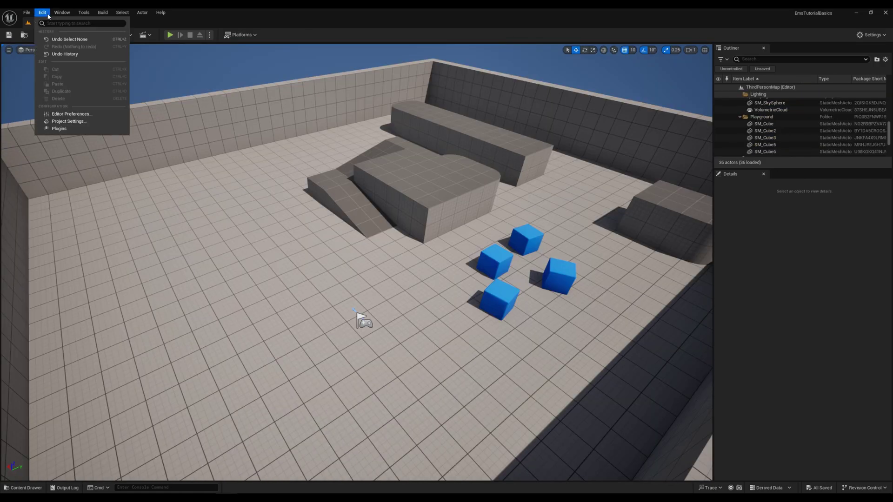
pyautogui.click(70, 129)
pyautogui.click(181, 207)
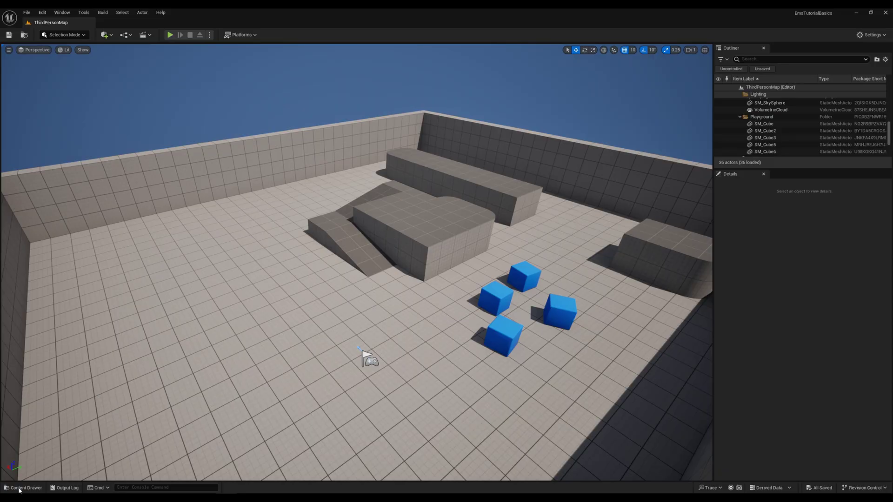
# Open the BP_ThirdPersonCharacter blueprint and add a Debug Key F6 event in an empty area of its Event Graph
pyautogui.click(23, 488)
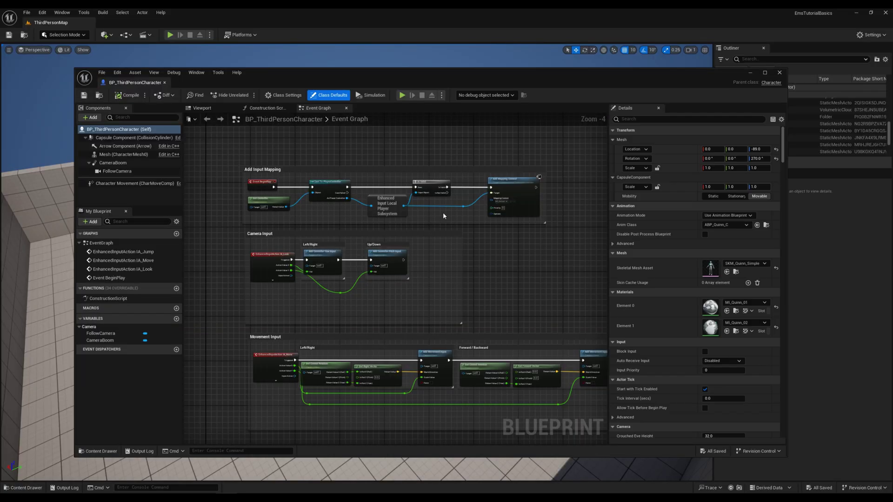
pyautogui.moveTo(523, 271); pyautogui.dragTo(480, 183, button='right')
pyautogui.moveTo(453, 353); pyautogui.dragTo(404, 210, button='right')
pyautogui.moveTo(435, 278); pyautogui.dragTo(369, 273, button='right')
pyautogui.scroll(2, 369, 273)
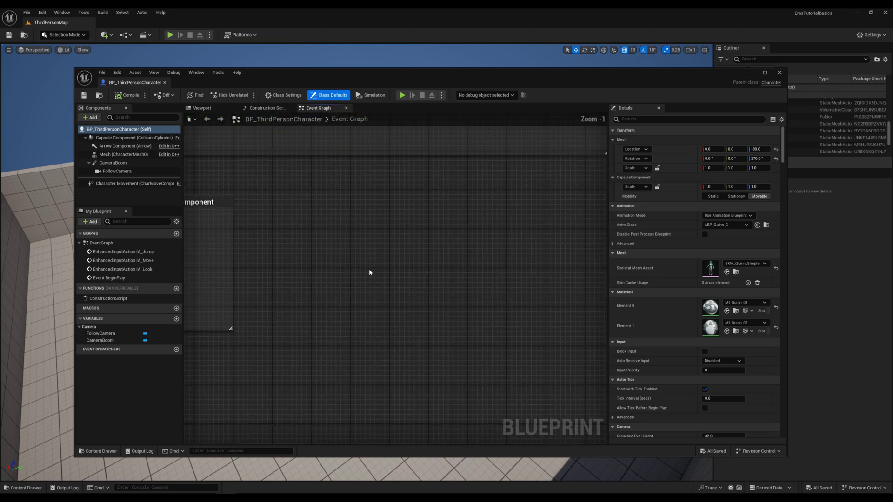
pyautogui.rightClick(360, 271)
pyautogui.write('debug key')
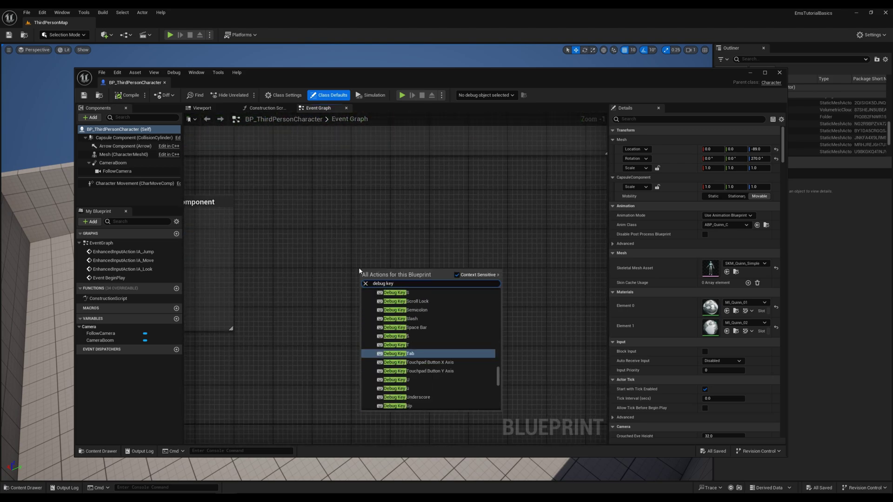
pyautogui.write(' f6')
pyautogui.press('Return')
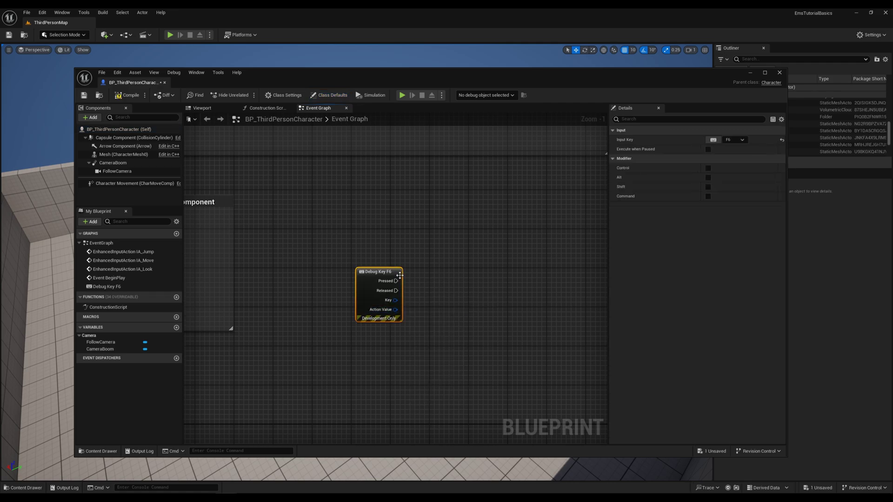
# Add a Save Game Actors node and connect it to the Pressed output of the Debug Key F6 event
pyautogui.moveTo(453, 274); pyautogui.dragTo(409, 273, button='right')
pyautogui.rightClick(399, 277)
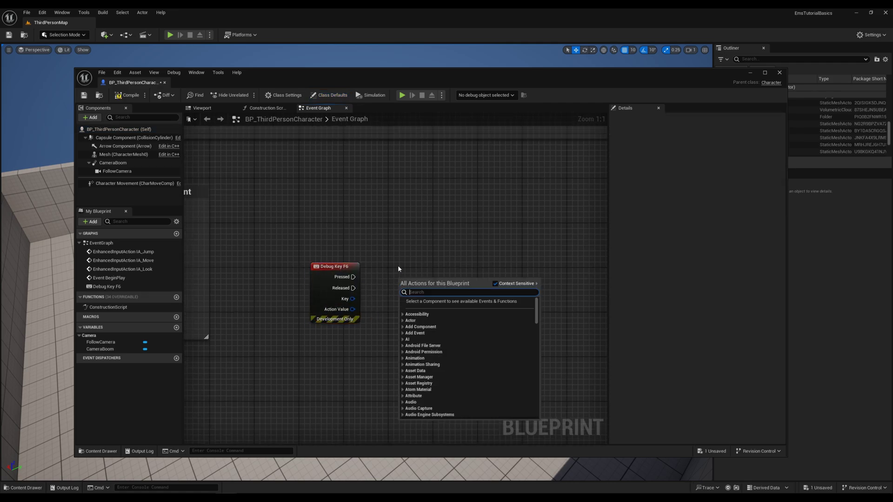
pyautogui.write('Save Game Actors')
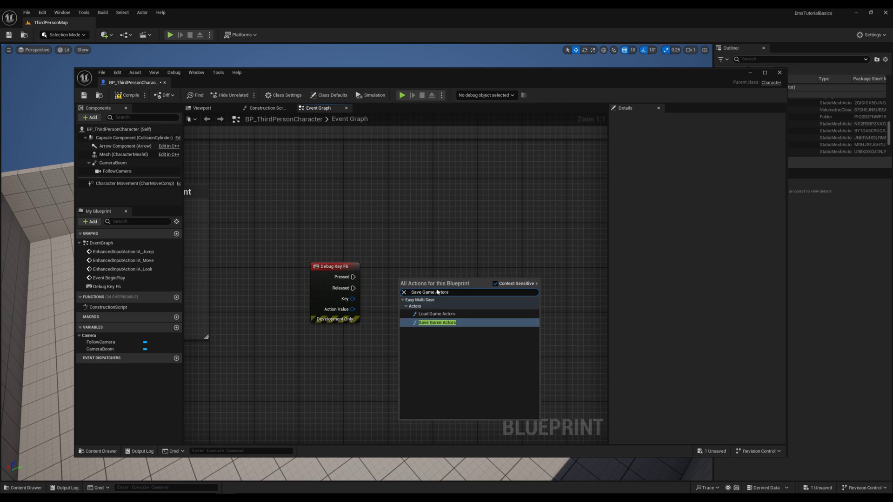
pyautogui.click(437, 323)
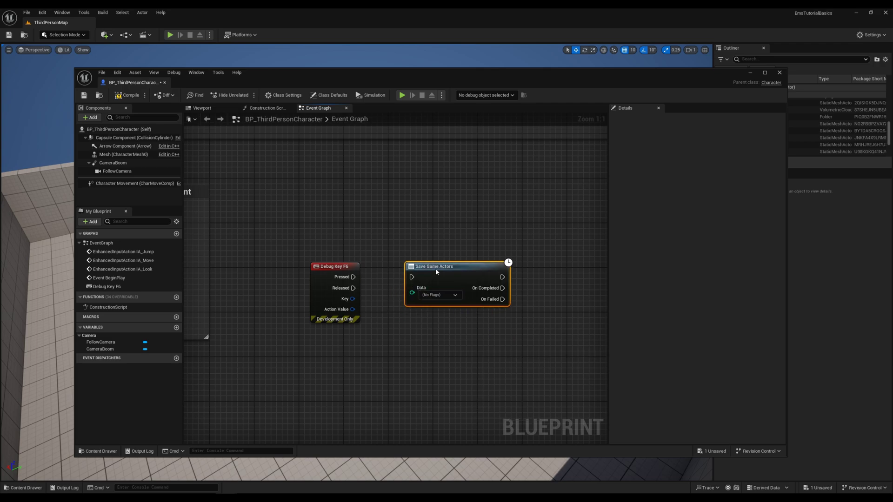
pyautogui.moveTo(411, 277); pyautogui.dragTo(353, 277)
# Enable both Player Actors and Level Actors in the Data flags of the Save Game Actors node
pyautogui.moveTo(458, 80); pyautogui.dragTo(455, 66)
pyautogui.moveTo(512, 215); pyautogui.dragTo(493, 176, button='right')
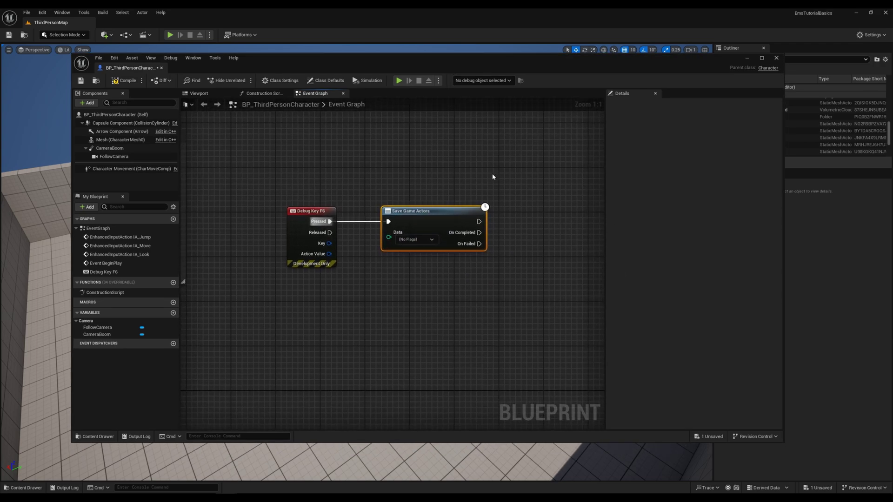
pyautogui.click(492, 175)
pyautogui.moveTo(426, 259); pyautogui.dragTo(424, 238, button='right')
pyautogui.click(412, 220)
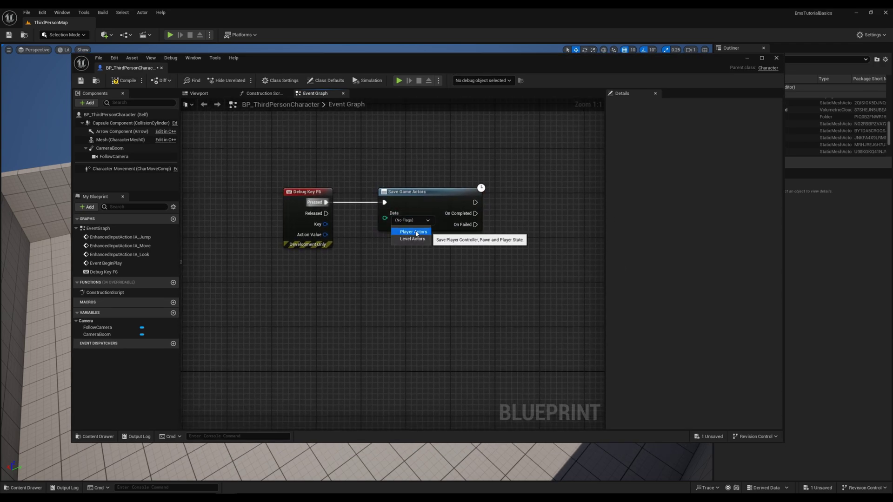
pyautogui.click(410, 230)
pyautogui.click(410, 240)
pyautogui.click(425, 262)
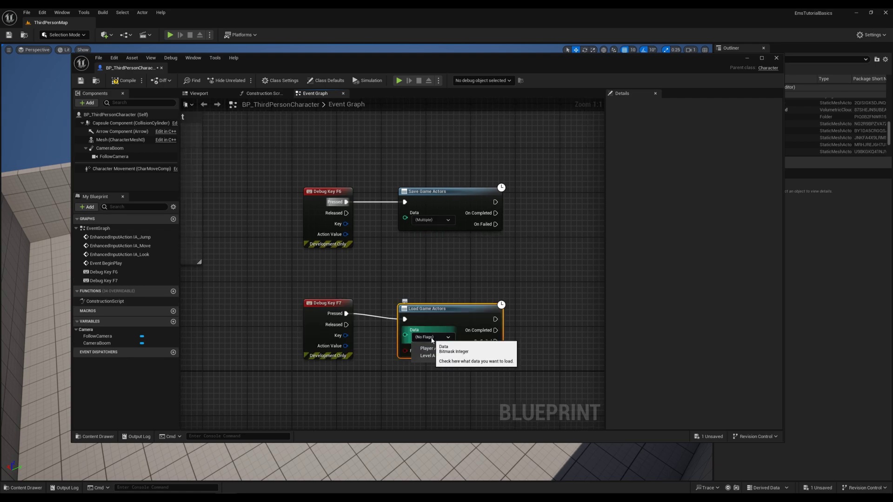
# Enable both Player Actors and Level Actors in the Data flags of the Load Game Actors node
pyautogui.click(432, 336)
pyautogui.click(438, 349)
pyautogui.click(433, 357)
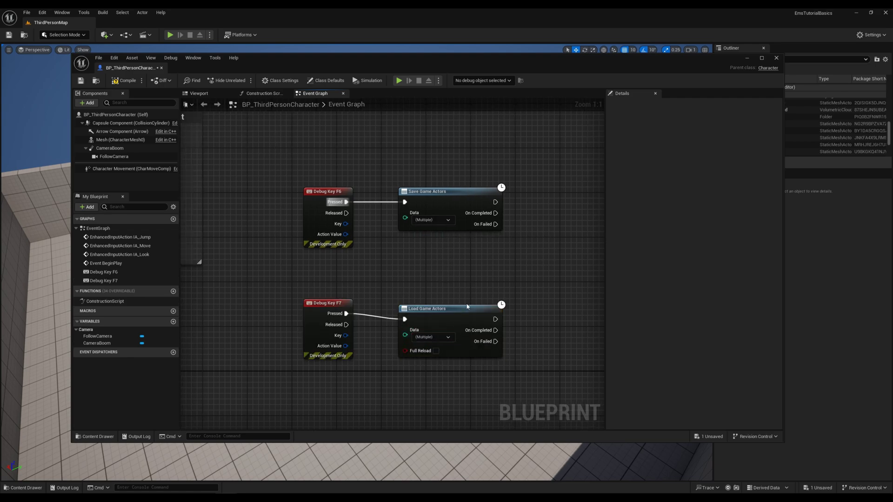
pyautogui.moveTo(565, 249); pyautogui.dragTo(496, 271, button='right')
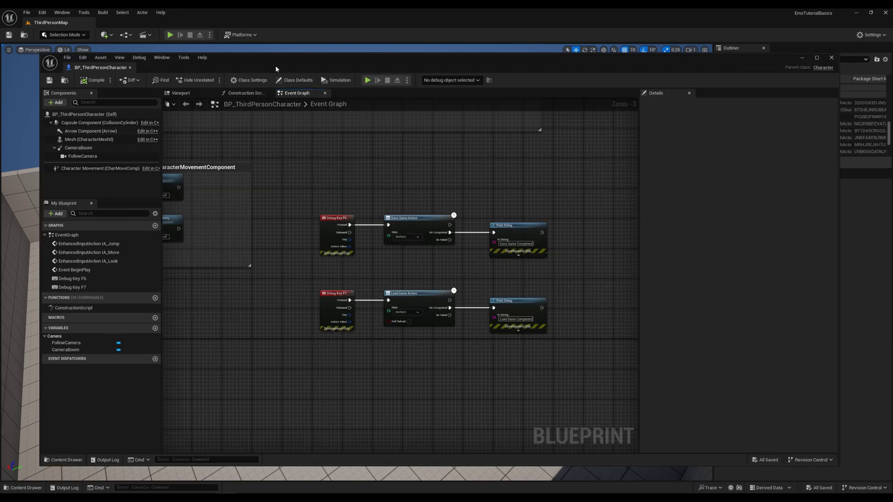
# Add EMSActorSaveInterface to the implemented interfaces in the character blueprint's class settings
pyautogui.click(250, 80)
pyautogui.scroll(-2, 522, 207)
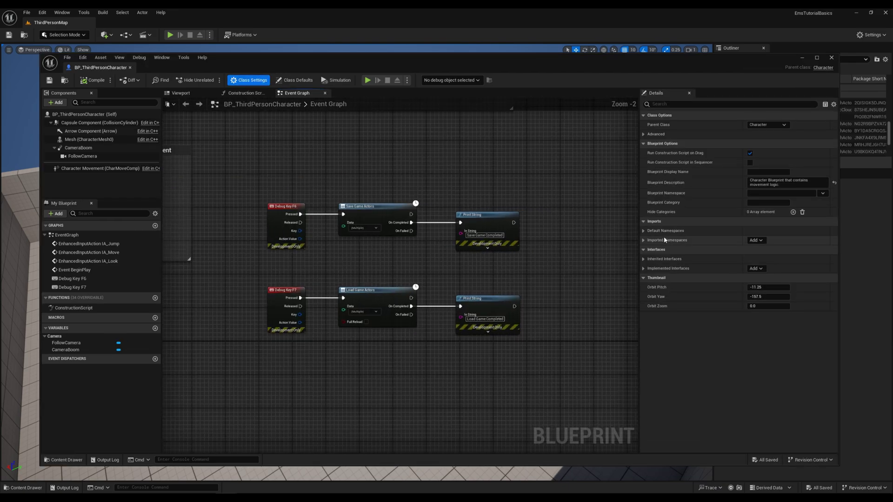
pyautogui.click(644, 269)
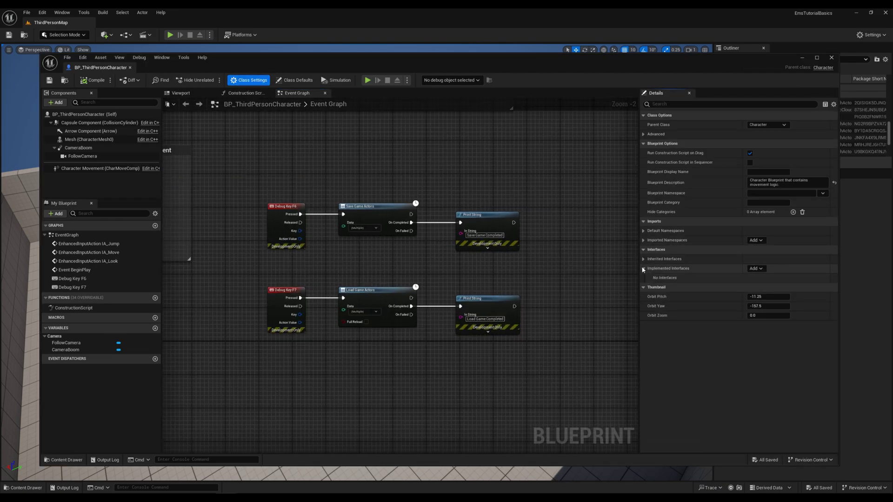
pyautogui.click(756, 269)
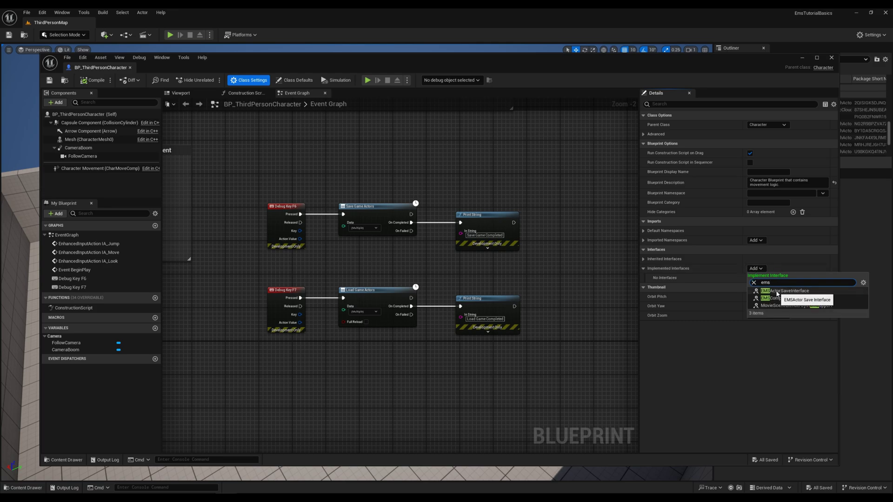
pyautogui.click(819, 293)
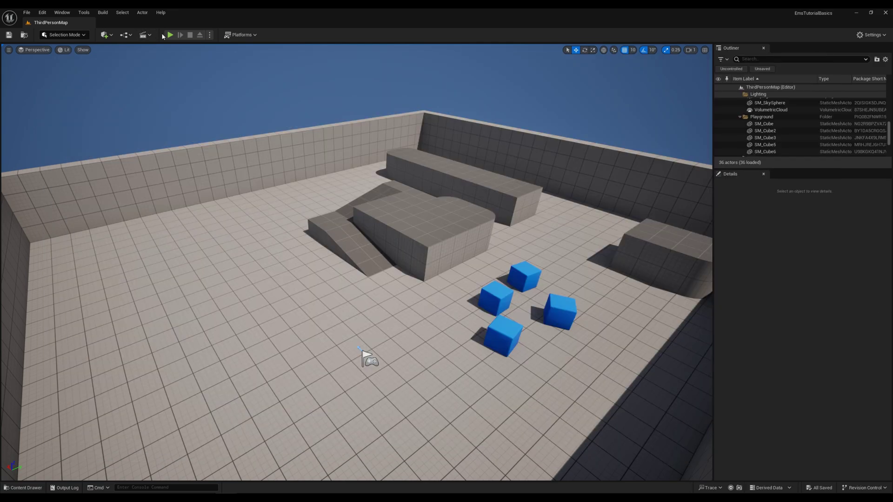
# Play the level, run the character up the ramp onto the raised platform, save the game and end the session
pyautogui.hotkey('alt', 'p')
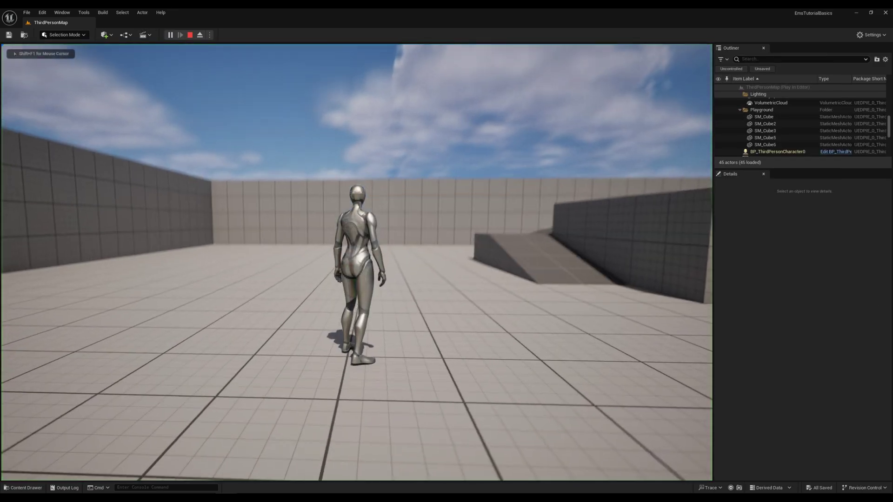
pyautogui.press('w')
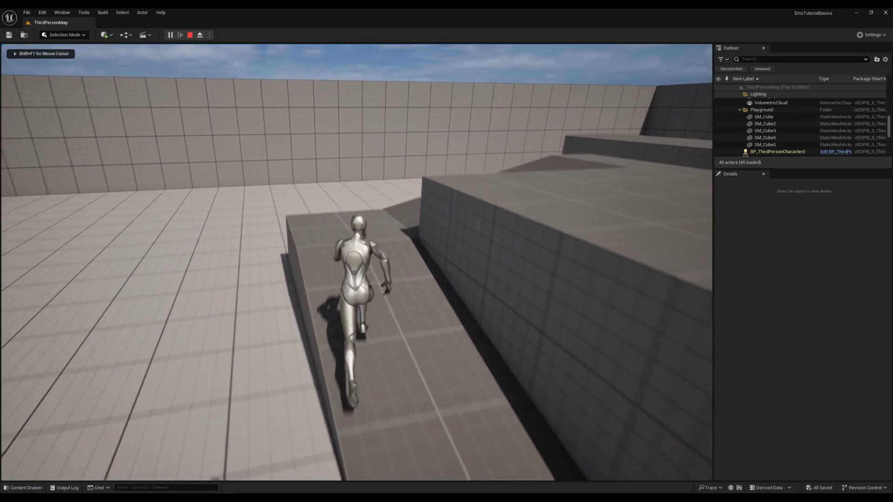
pyautogui.press('w')
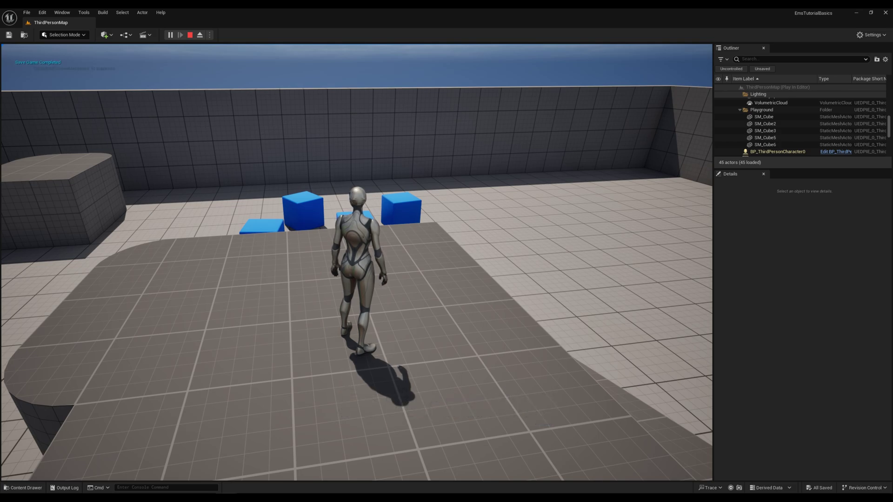
pyautogui.press('Escape')
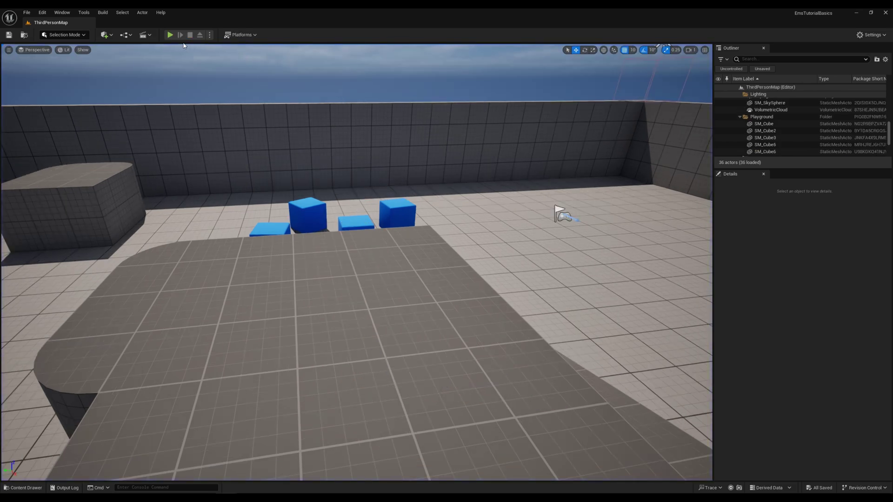
# Start a new play session, load the saved game to check the character's restored position, and end the session
pyautogui.click(171, 35)
pyautogui.press('F7')
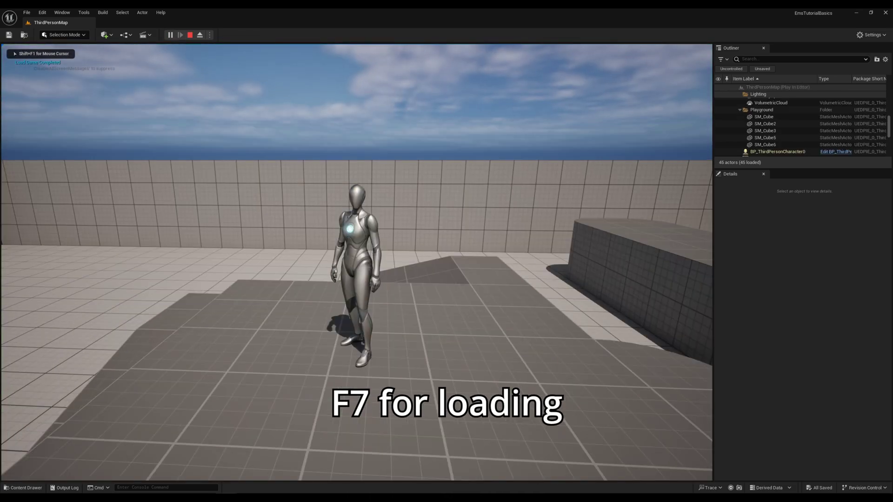
pyautogui.moveTo(356, 260)
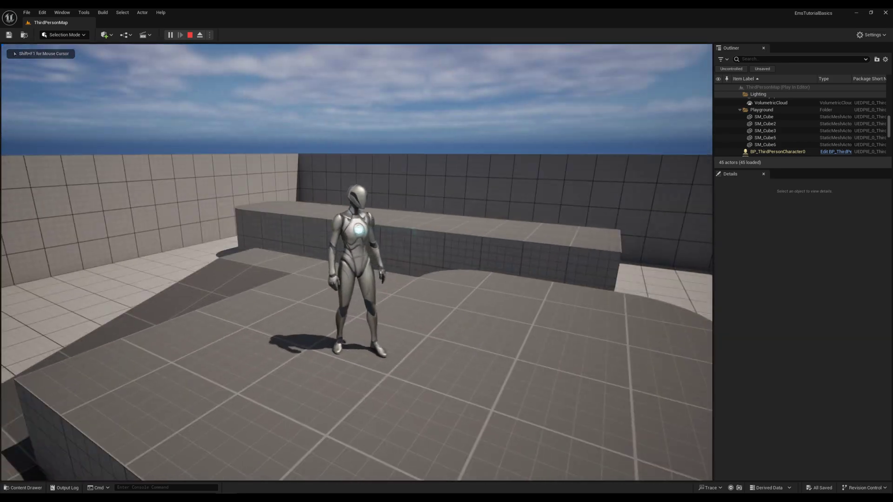
pyautogui.press('w')
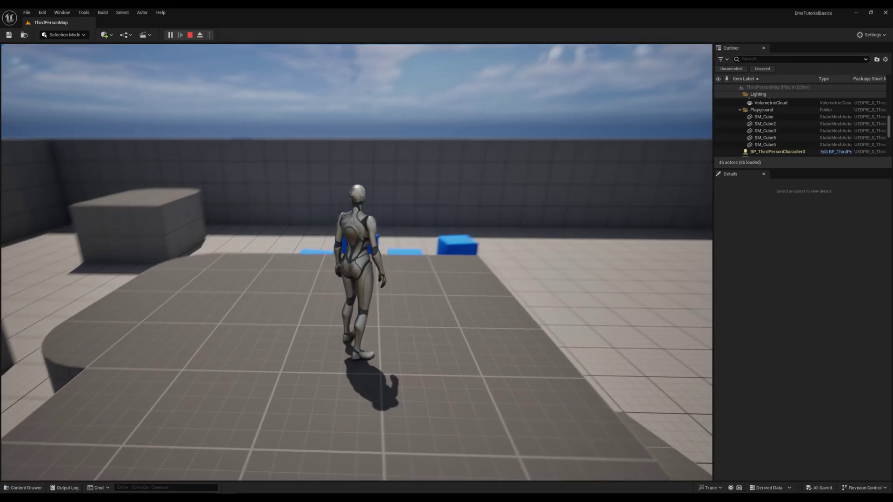
pyautogui.press('Escape')
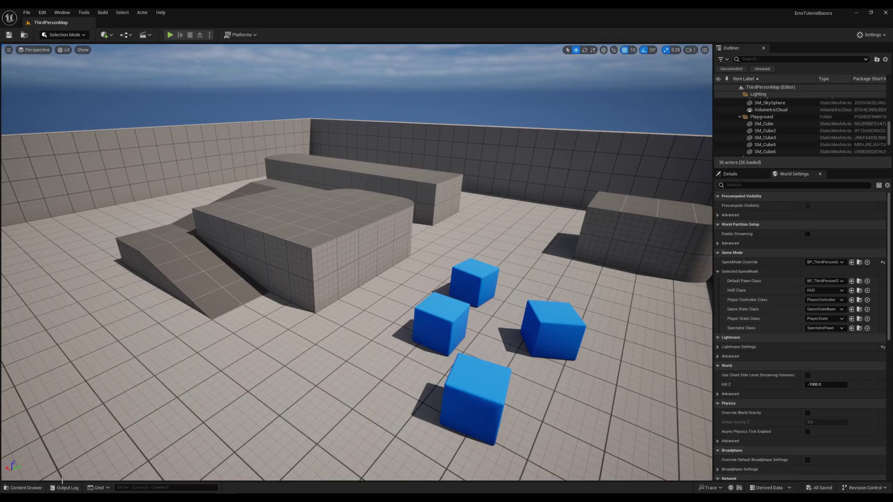
# Add EMSActorSaveInterface to the implemented interfaces of BP_ThirdPerson_PlayerController, and save and close that blueprint
pyautogui.click(23, 488)
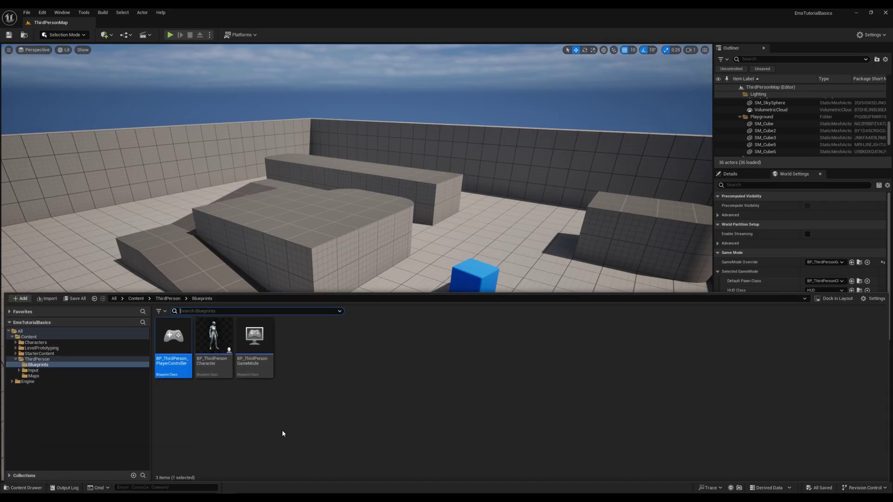
pyautogui.doubleClick(172, 344)
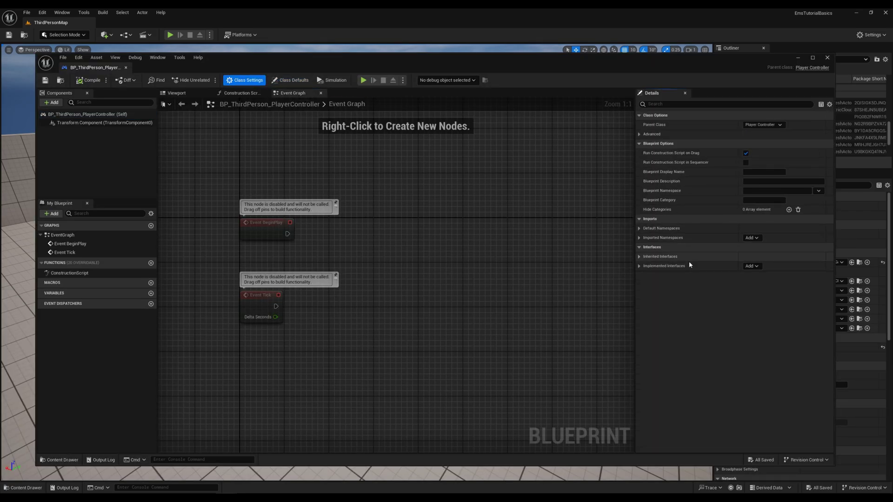
pyautogui.click(751, 266)
pyautogui.write('ems')
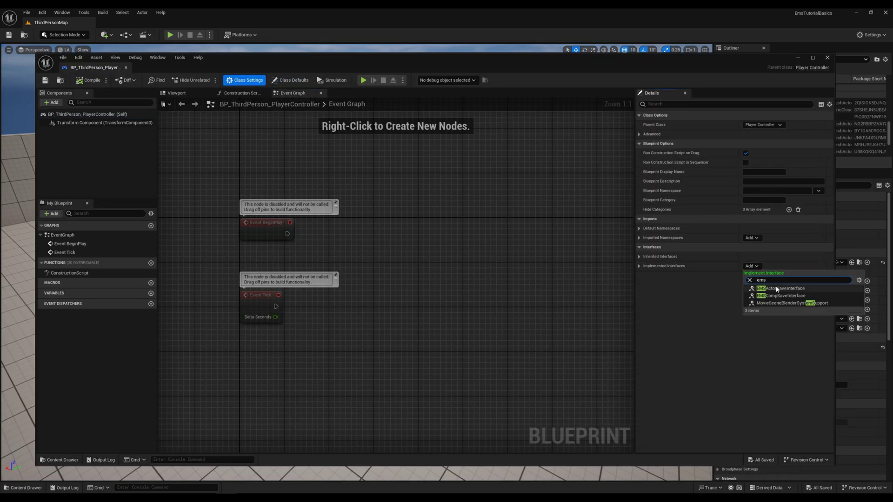
pyautogui.click(776, 289)
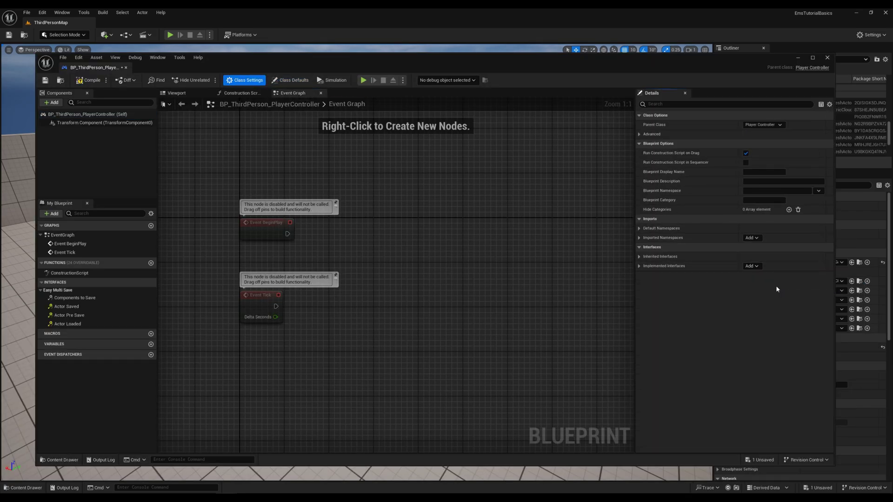
pyautogui.click(45, 80)
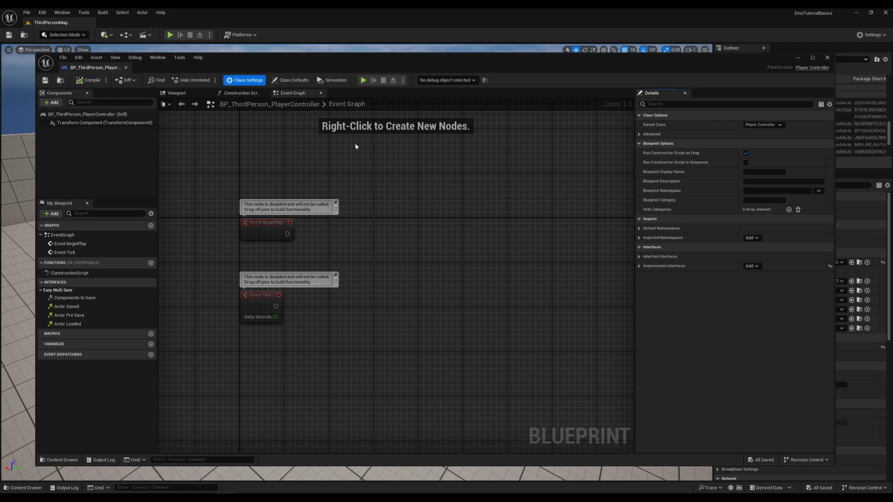
pyautogui.click(659, 266)
pyautogui.click(828, 57)
# Set the level's Player Controller Class to BP_ThirdPerson_PlayerController in the world settings
pyautogui.click(825, 300)
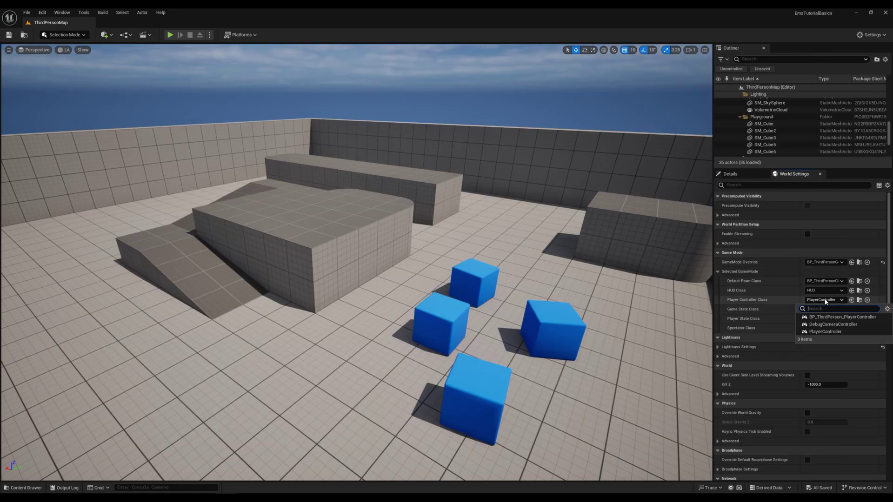
pyautogui.click(829, 317)
pyautogui.moveTo(632, 226); pyautogui.dragTo(607, 229, button='right')
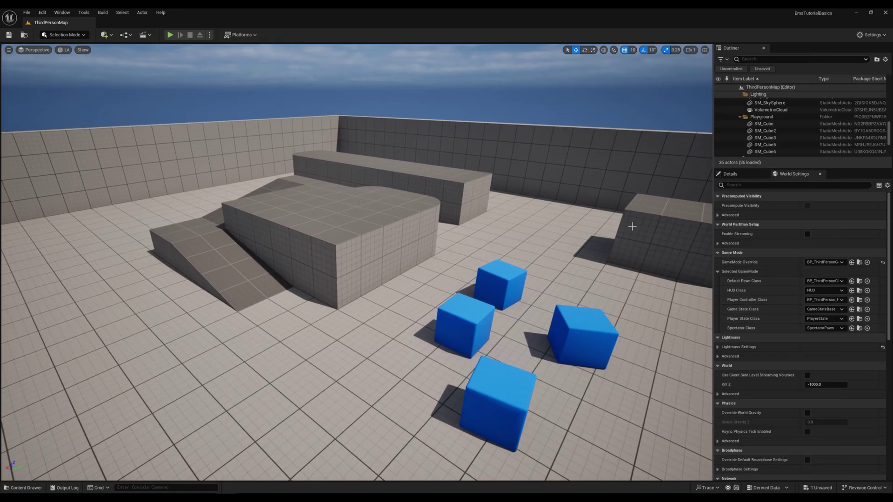
# Play the level, run the character up the ramp onto the platform facing the blue cubes, save the game and end the session
pyautogui.click(171, 35)
pyautogui.press('w')
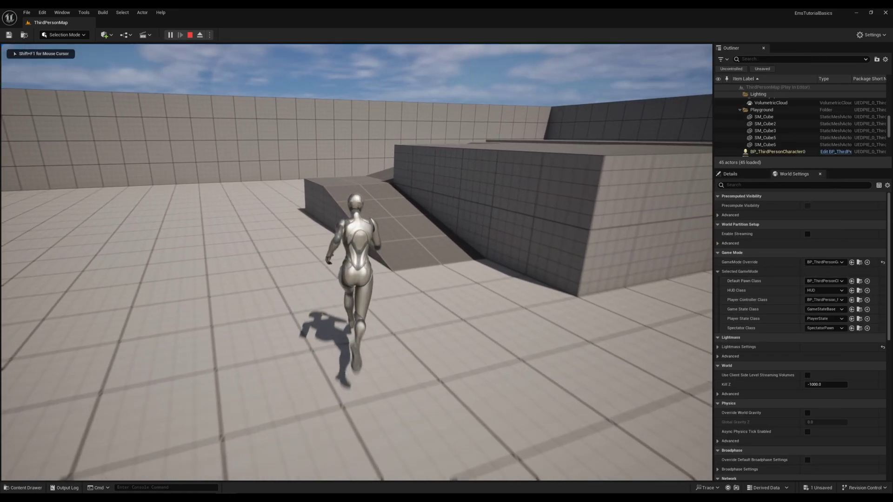
pyautogui.press('w')
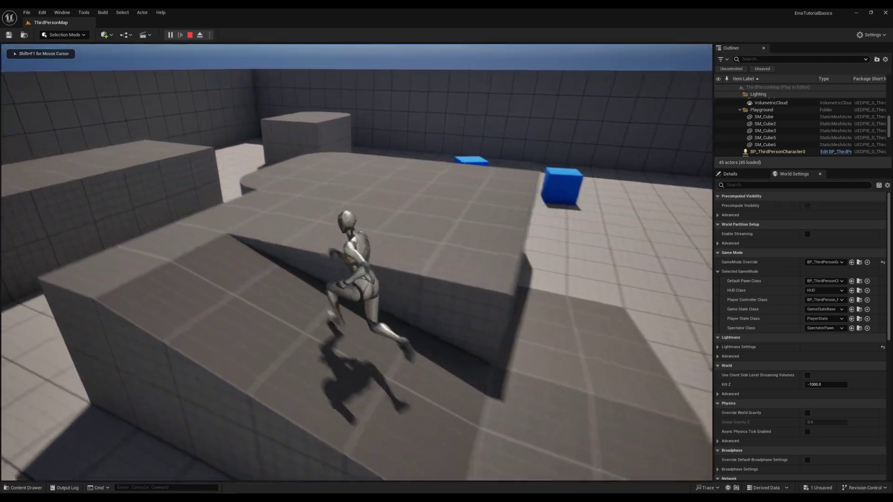
pyautogui.press('w')
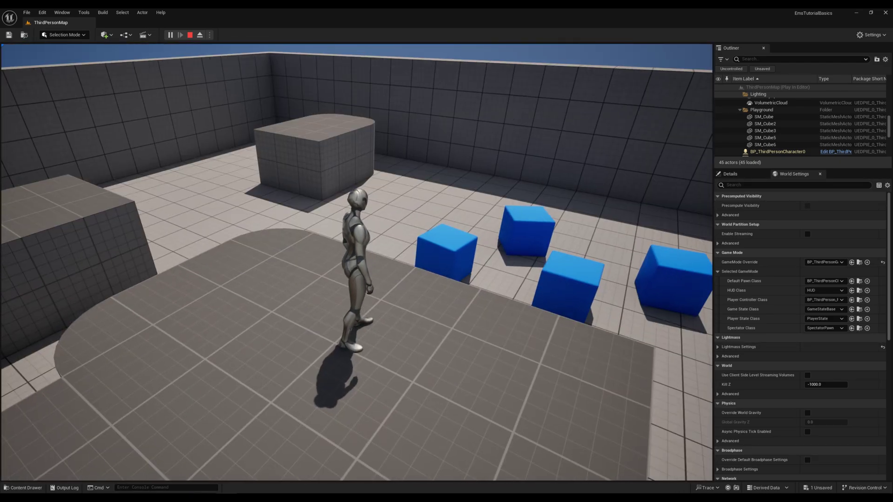
pyautogui.press('1')
pyautogui.press('Escape')
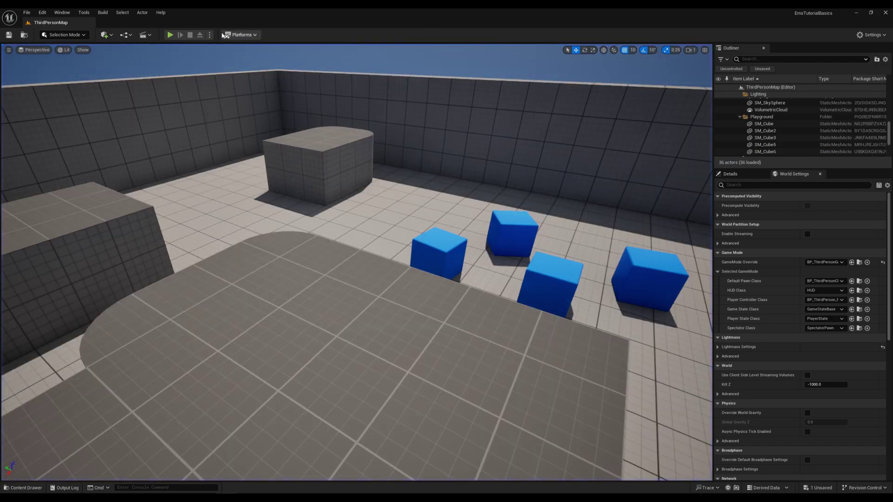
# Start a new play session and load the saved game to check the character's position and the view direction
pyautogui.click(171, 35)
pyautogui.click(395, 173)
pyautogui.press('2')
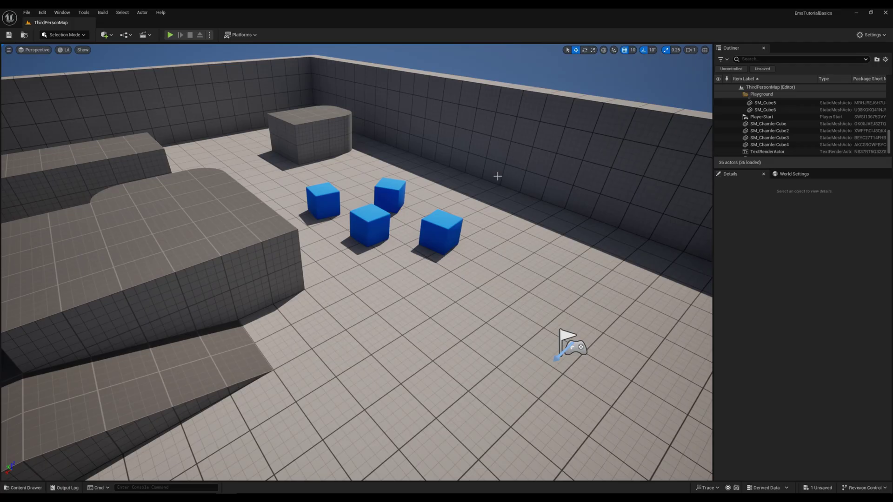
# Convert the blue cube SM_ChamferCube2 into a new StaticMeshActor subclass blueprint named BP_BlueCube
pyautogui.click(454, 227)
pyautogui.click(863, 185)
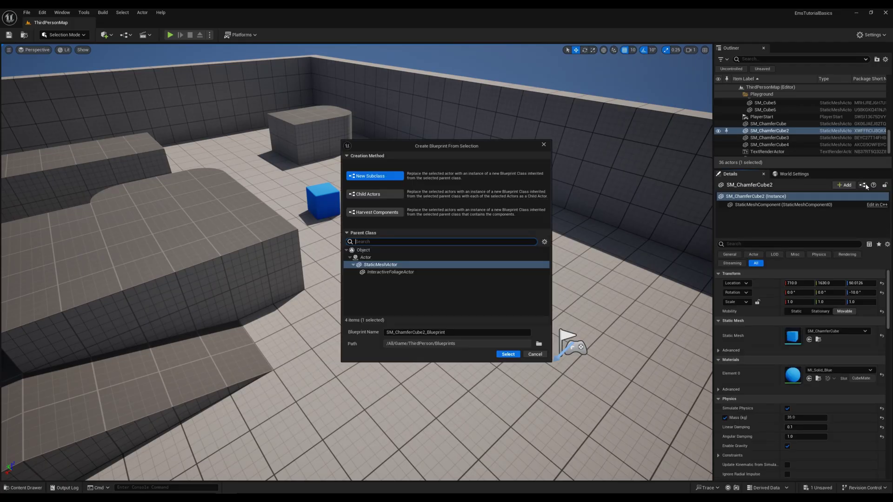
pyautogui.moveTo(447, 332); pyautogui.dragTo(371, 322)
pyautogui.write('BP_')
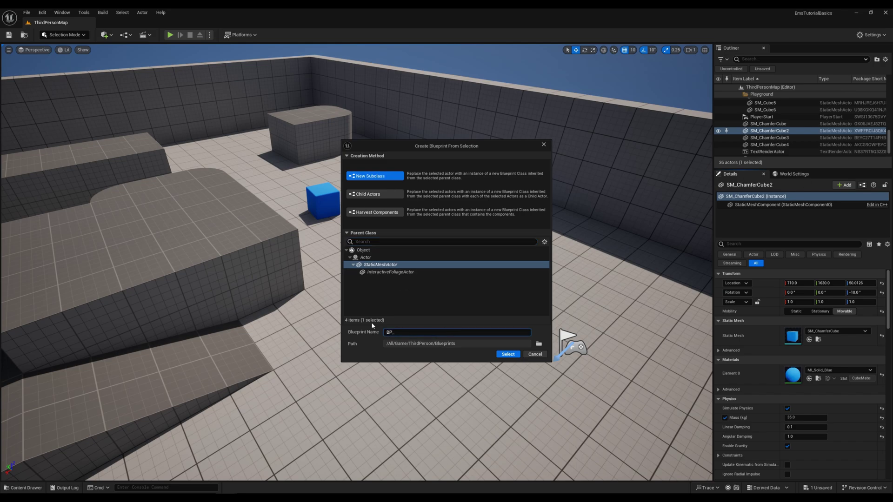
pyautogui.write('BlueCube')
pyautogui.click(508, 355)
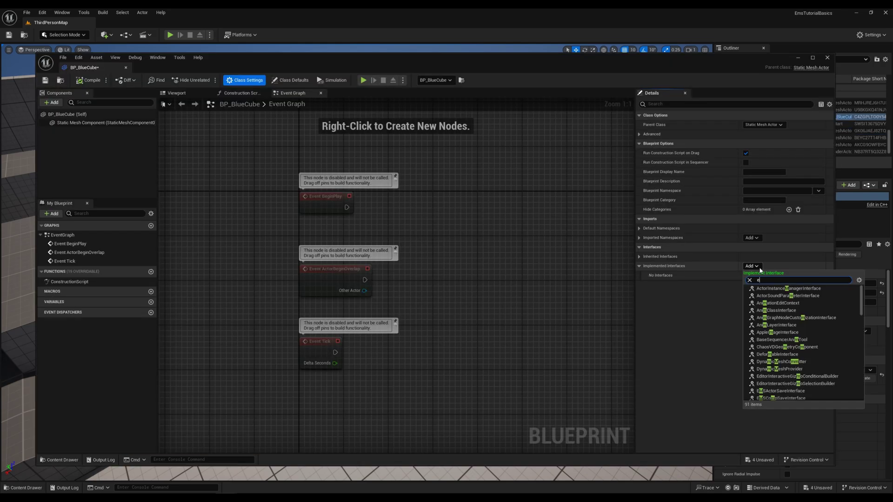
# Add EMSActorSaveInterface to the implemented interfaces of BP_BlueCube and save the blueprint
pyautogui.write('ems')
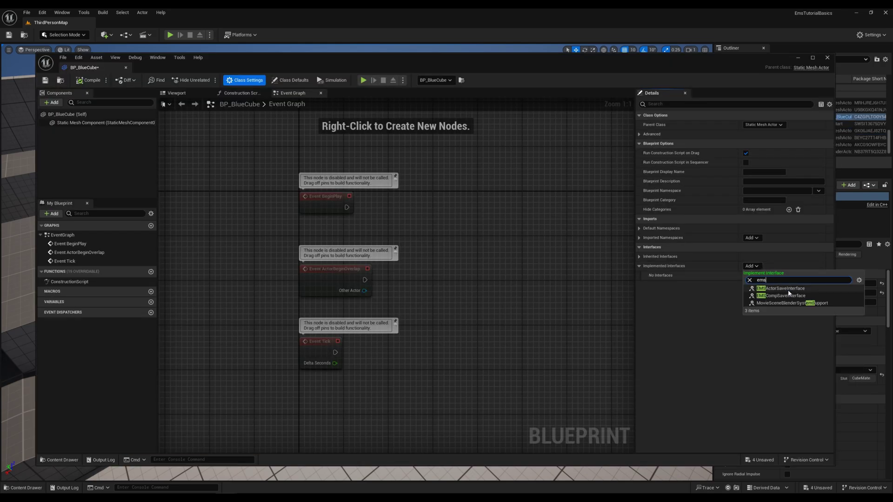
pyautogui.click(781, 289)
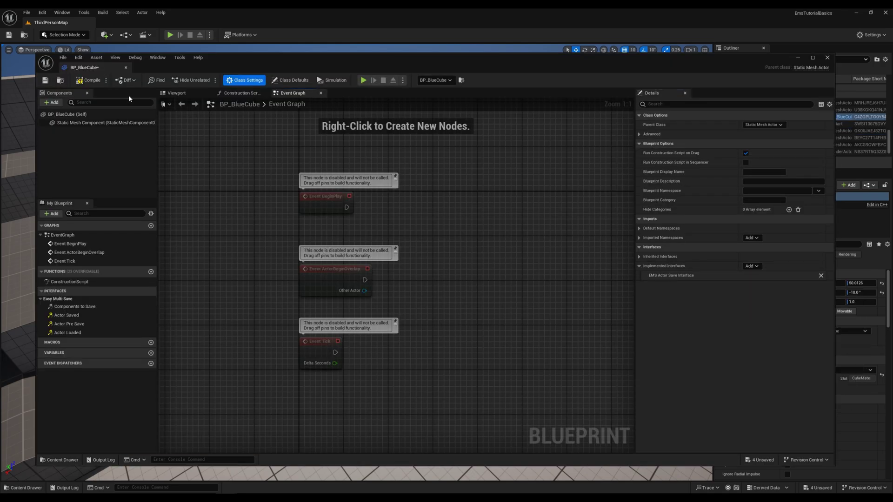
pyautogui.hotkey('ctrl', 's')
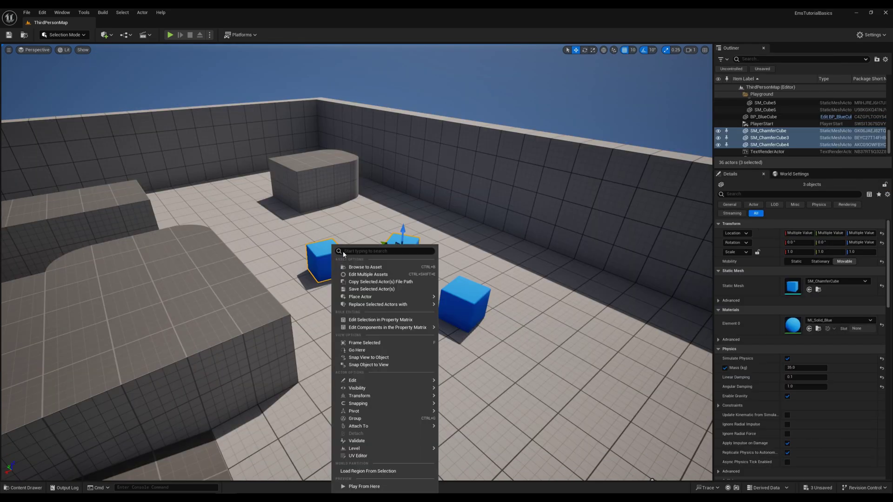
# Replace the three remaining SM_ChamferCube actors in the level with BP_BlueCube
pyautogui.moveTo(381, 303)
pyautogui.click(484, 344)
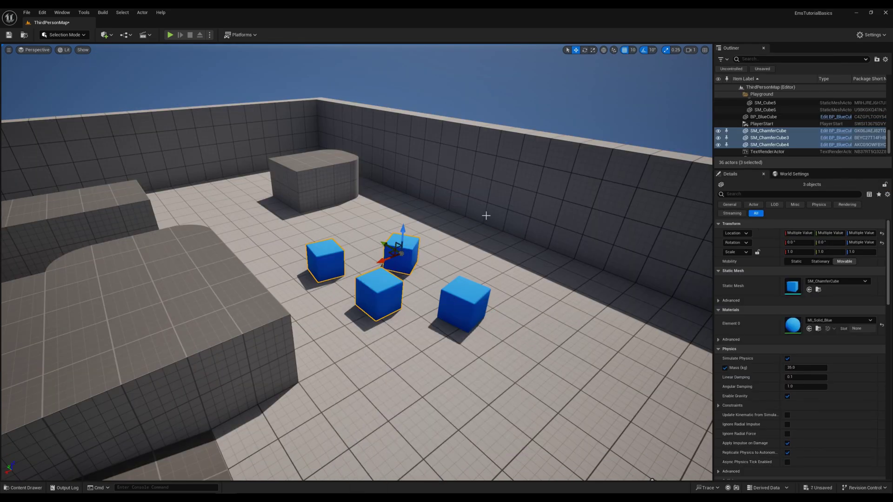
# Play the level, run into the blue cubes to push them to new positions, save the game and end the session
pyautogui.hotkey('alt', 'p')
pyautogui.press('w')
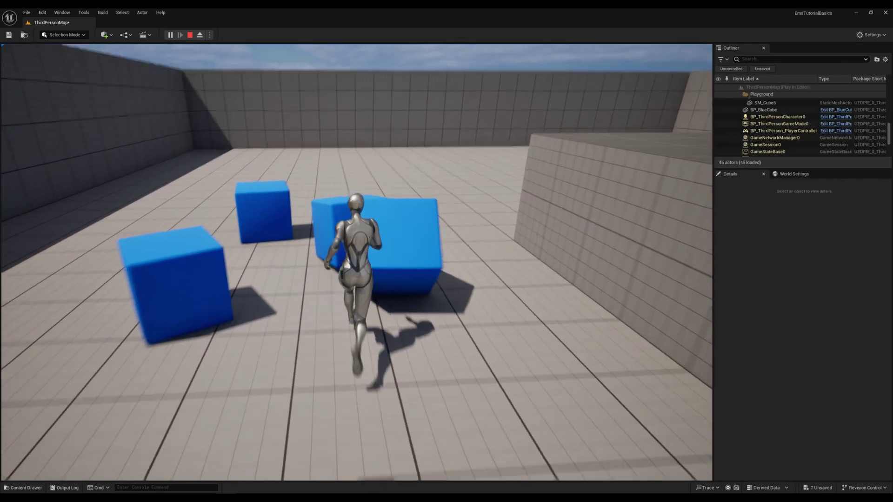
pyautogui.press('w')
pyautogui.press('s')
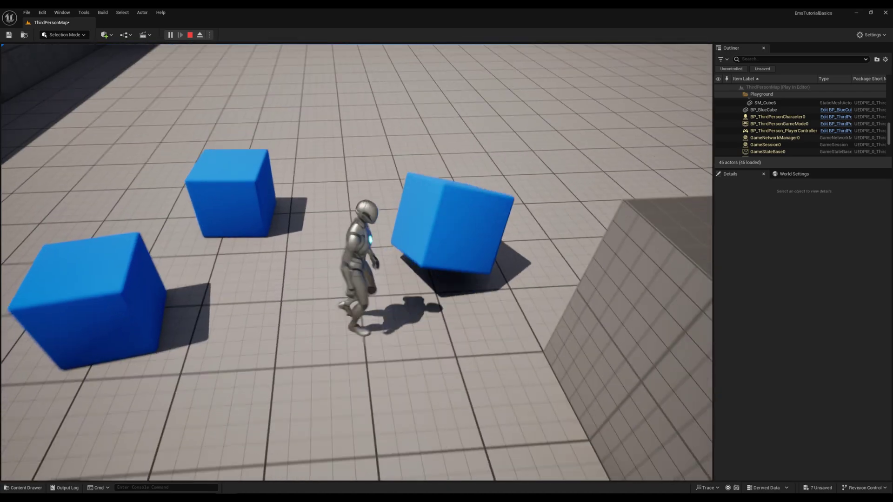
pyautogui.press('a')
pyautogui.press('s')
pyautogui.press('w')
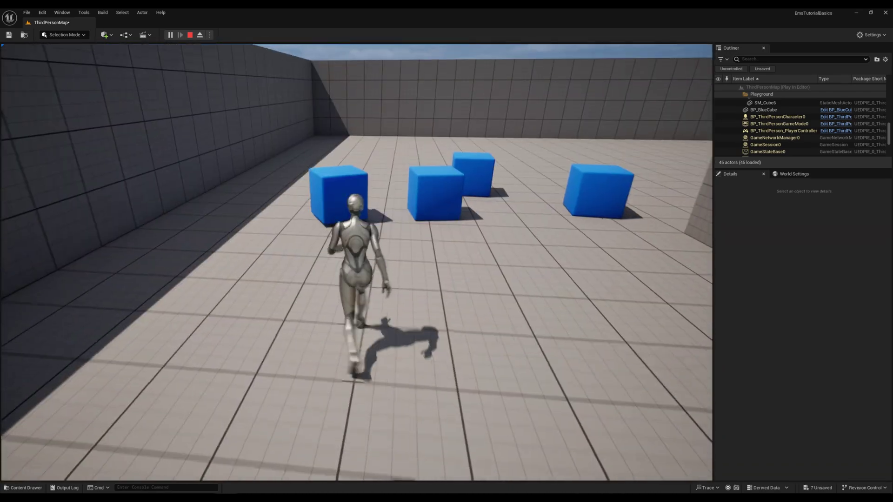
pyautogui.press('d')
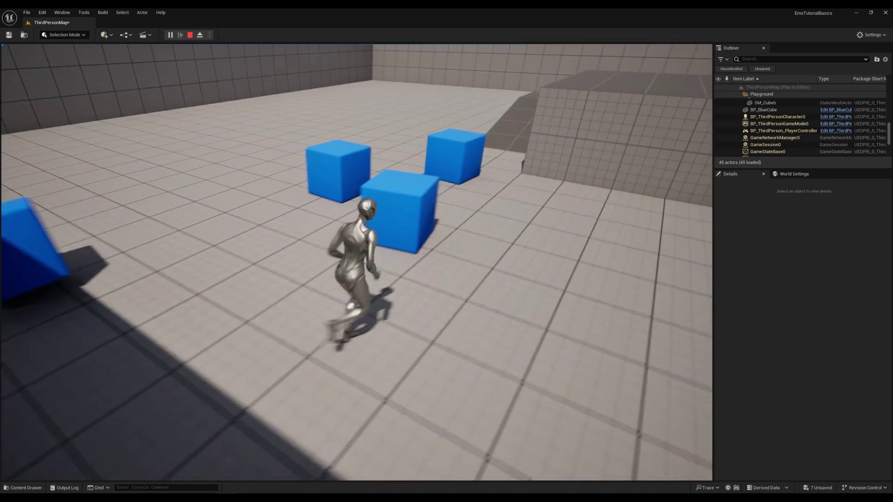
pyautogui.press('w')
pyautogui.press('d')
pyautogui.press('w')
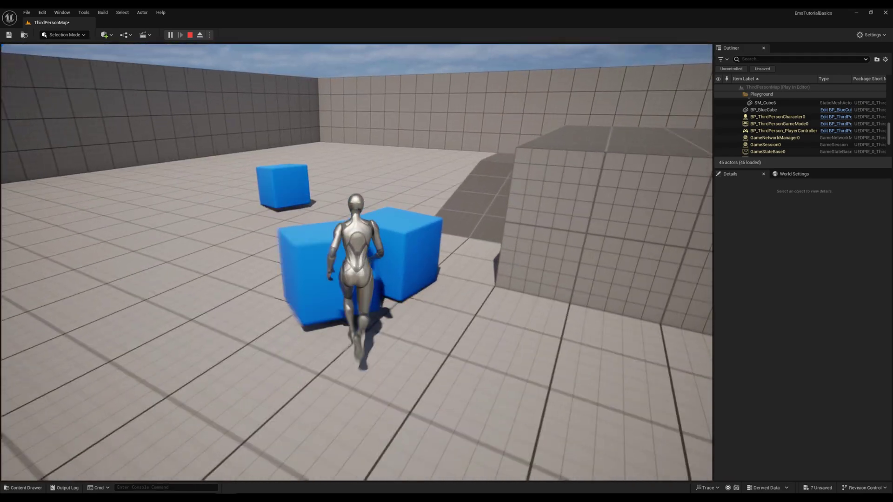
pyautogui.press('d')
pyautogui.press('s')
pyautogui.press('a')
pyautogui.press('w')
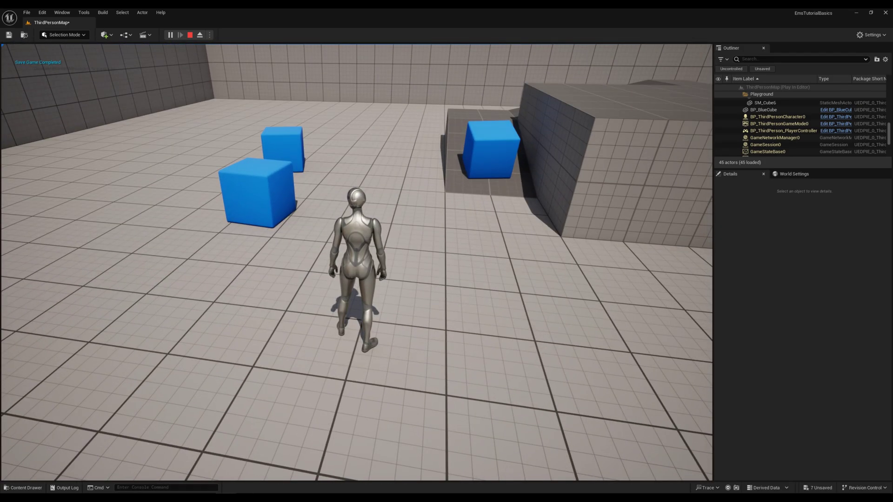
pyautogui.press('Escape')
# Start a new play session to check the saved positions of the character and the pushed cubes
pyautogui.click(171, 35)
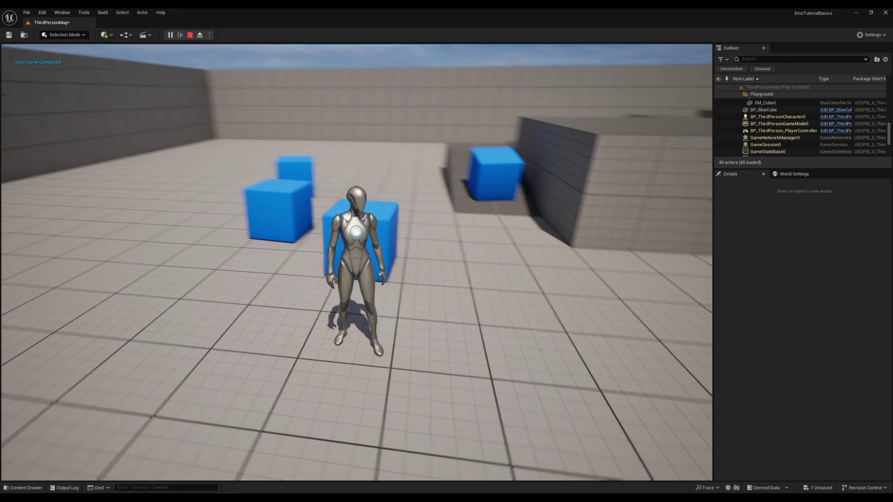
pyautogui.click(251, 203)
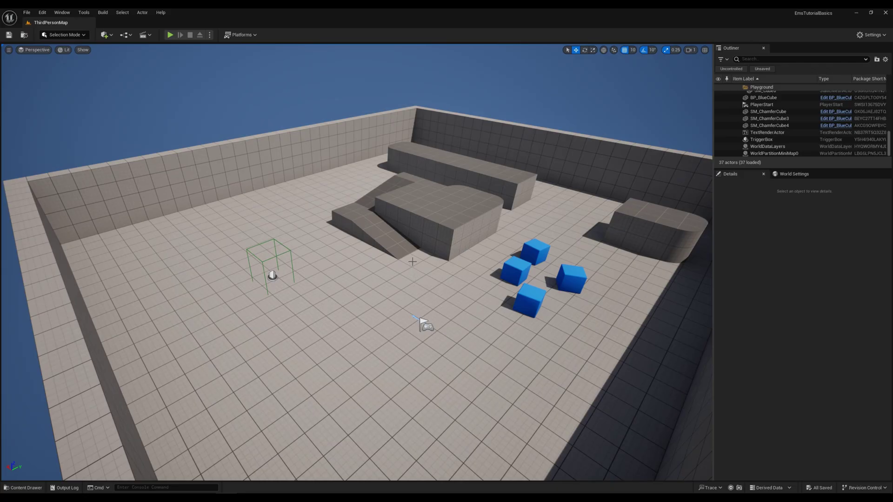
# Open the level blueprint and examine the trigger box overlap logic that spawns BP_BlueCube actors in a loop
pyautogui.moveTo(435, 259); pyautogui.dragTo(462, 257, button='right')
pyautogui.press('w')
pyautogui.press('w')
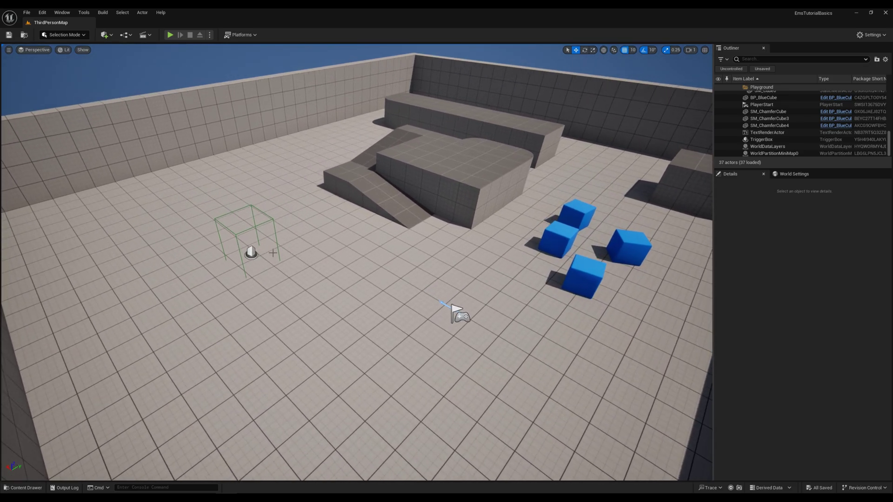
pyautogui.moveTo(294, 258); pyautogui.dragTo(294, 258, button='right')
pyautogui.click(124, 35)
pyautogui.click(158, 84)
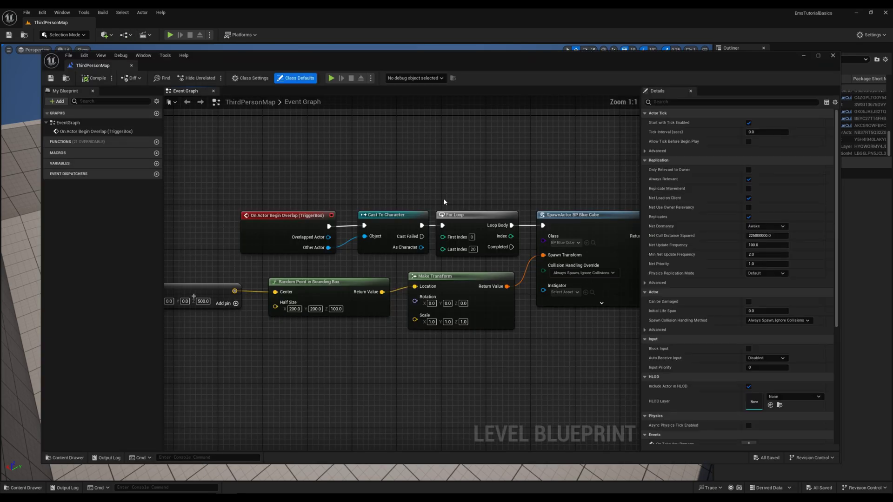
pyautogui.moveTo(443, 205); pyautogui.dragTo(311, 173, button='right')
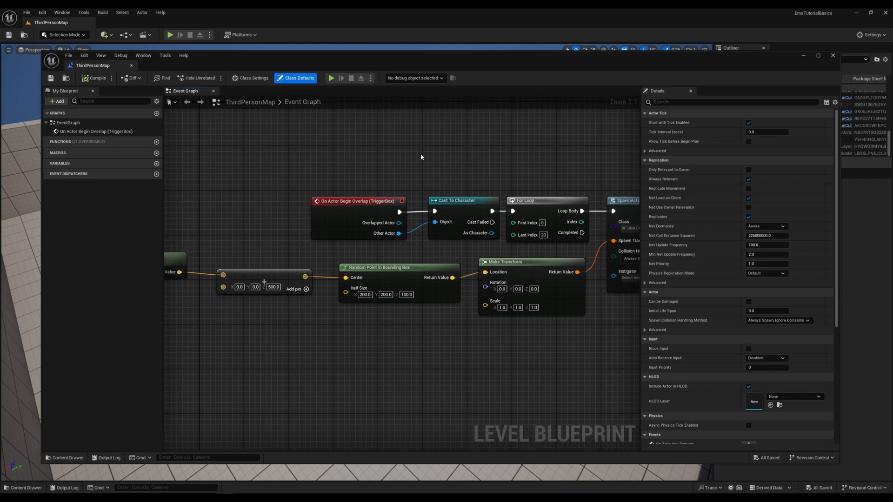
pyautogui.moveTo(382, 160); pyautogui.dragTo(343, 161, button='right')
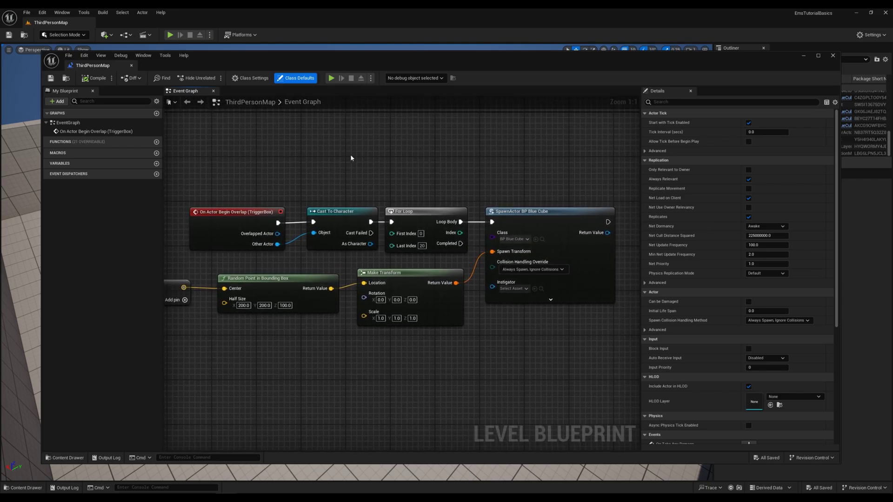
# Play the level, run the character through the trigger box to spawn the blue cubes, save the game and end the session
pyautogui.click(175, 42)
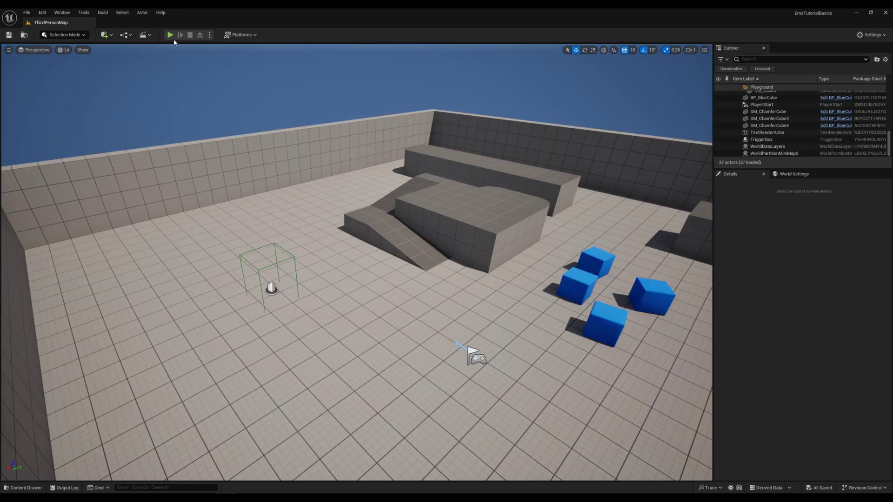
pyautogui.hotkey('alt', 'p')
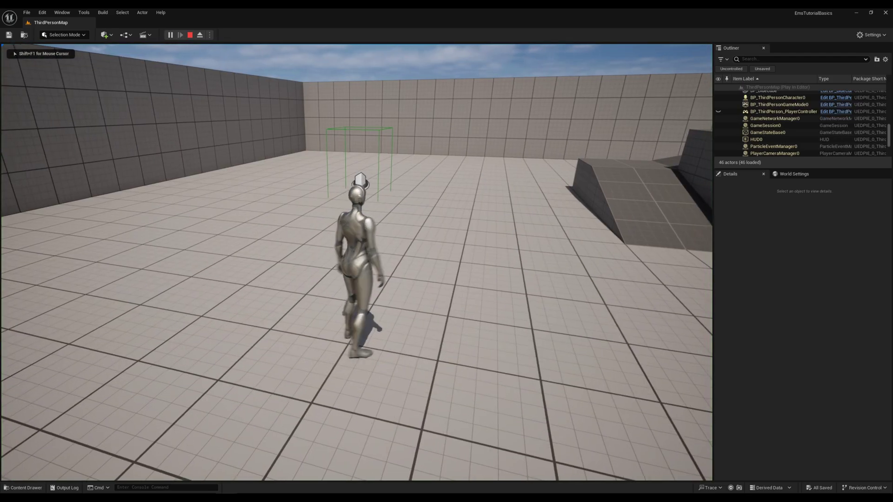
pyautogui.press('w')
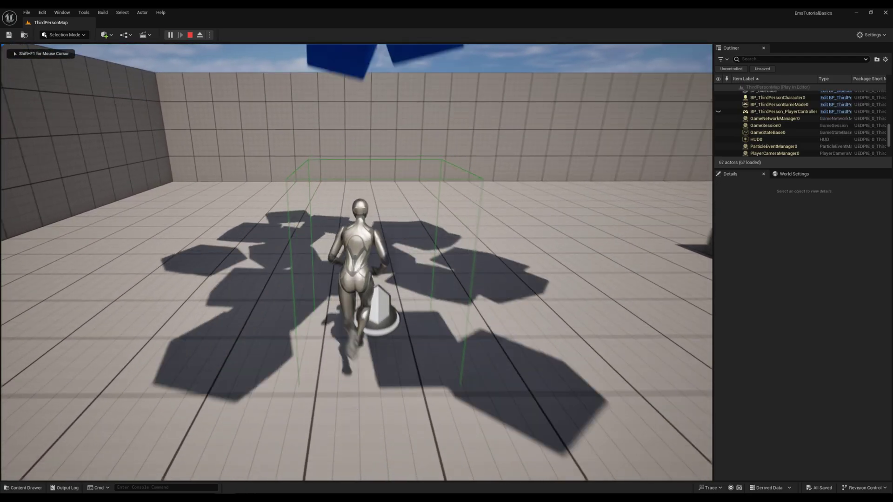
pyautogui.press('s')
pyautogui.press('d')
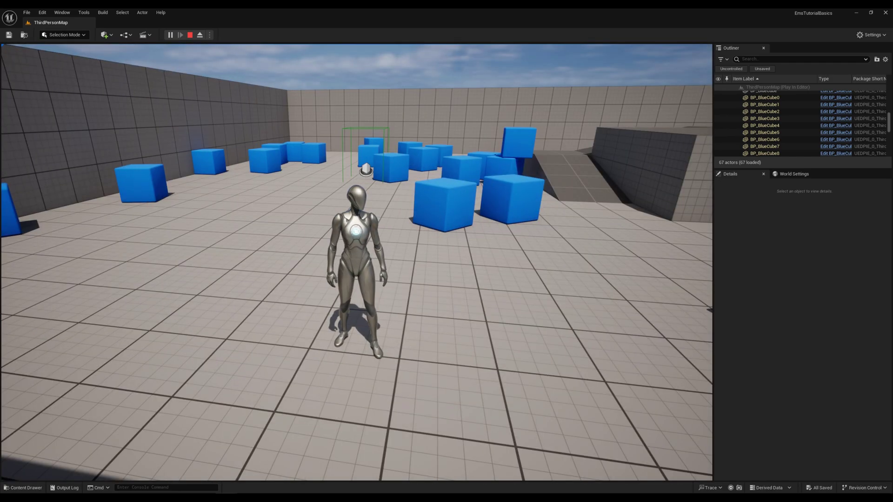
pyautogui.press('Escape')
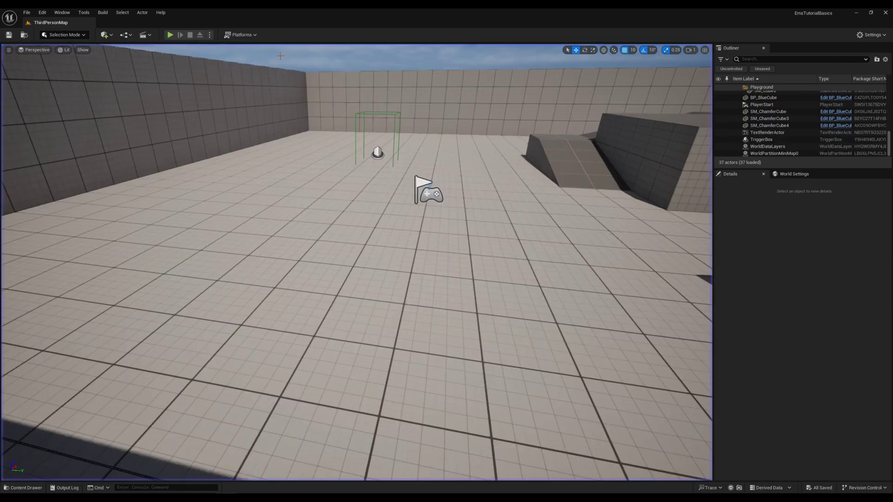
# Load the saved game in a new play session, push some of the restored cubes around and save the game again
pyautogui.click(170, 35)
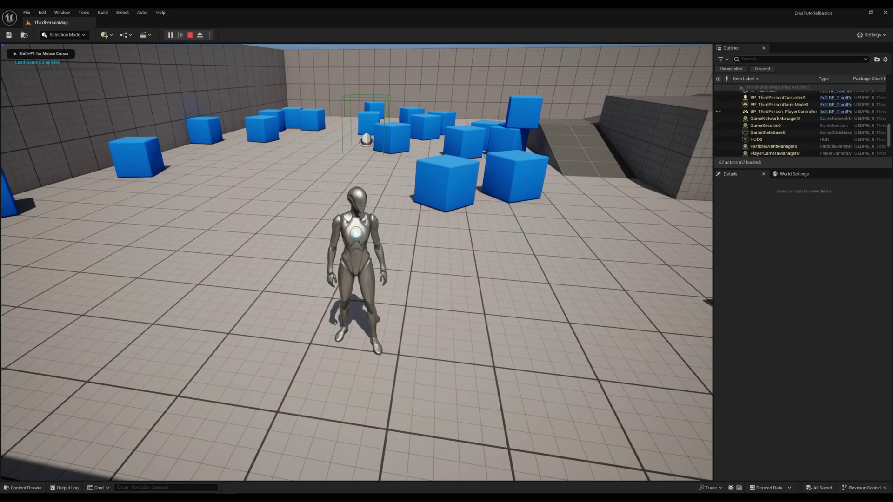
pyautogui.press('w')
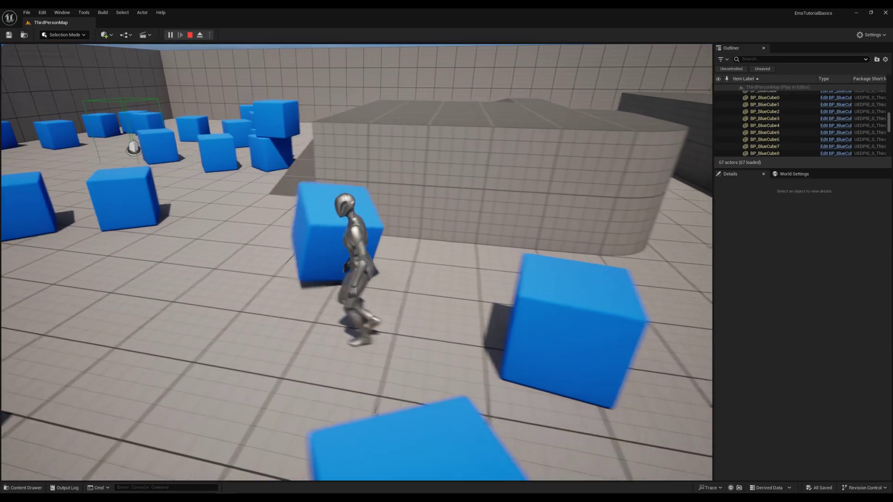
pyautogui.press('w')
pyautogui.press('w')
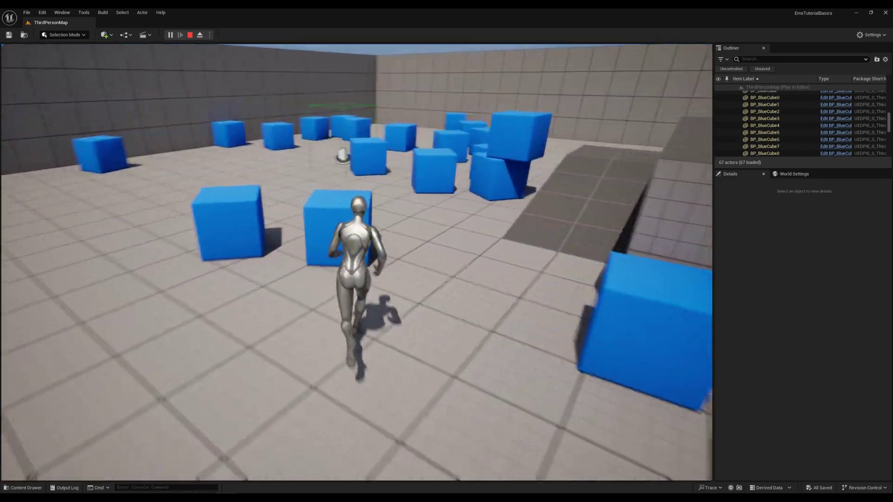
pyautogui.press('w')
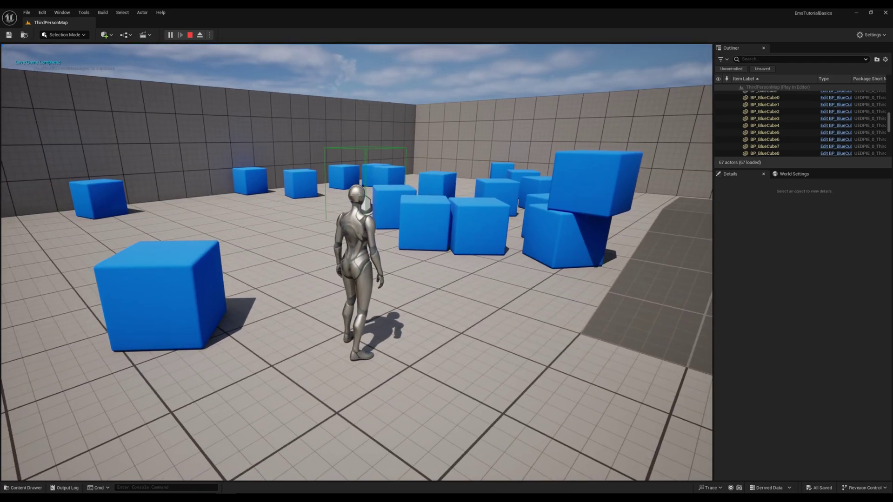
# Restart the play session, load the saved game and move the character around to check the restored positions of the spawned cubes
pyautogui.press('Escape')
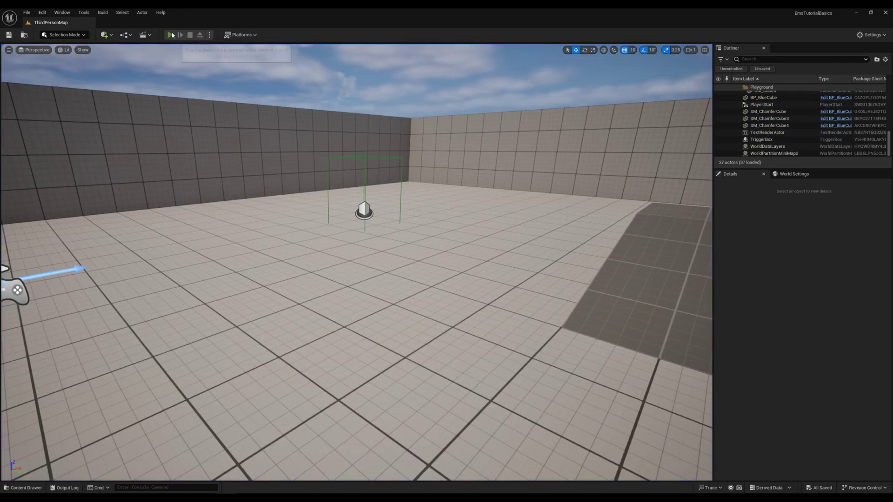
pyautogui.click(171, 35)
pyautogui.press('w')
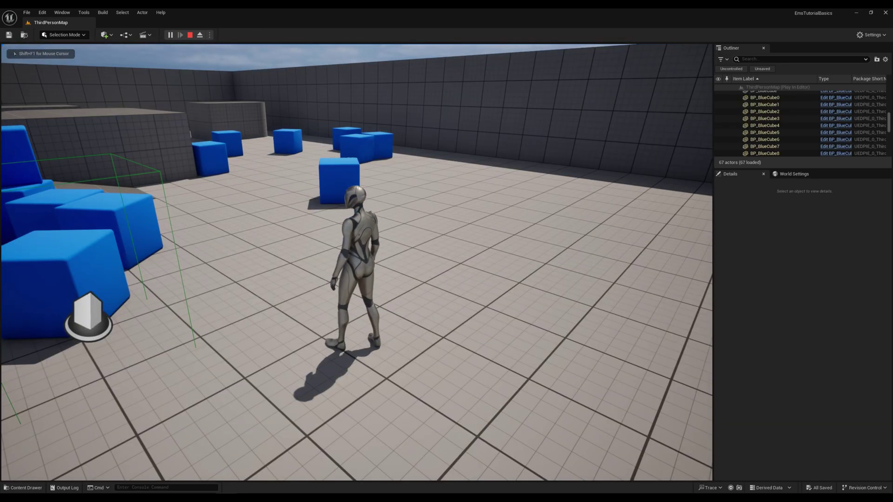
pyautogui.press('w')
pyautogui.press('d')
pyautogui.press('Escape')
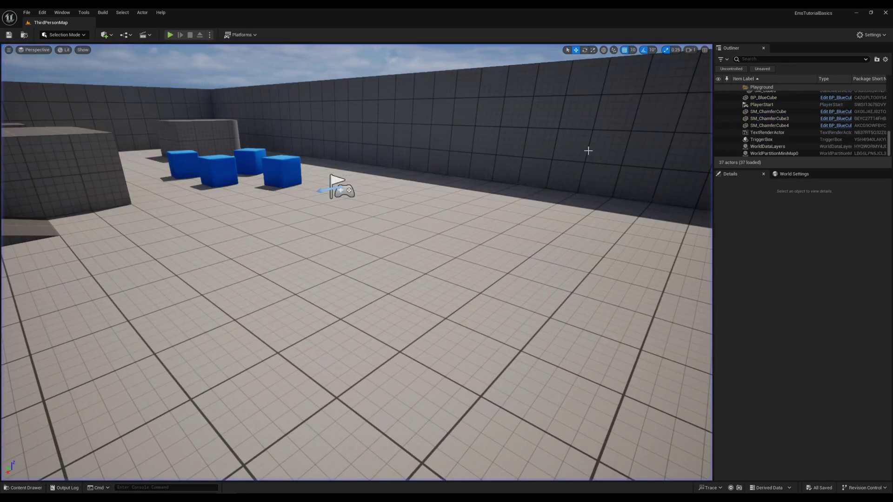
# Set the For Loop's last index to 2000 in the level blueprint, then save and close the blueprint
pyautogui.click(127, 35)
pyautogui.moveTo(158, 69)
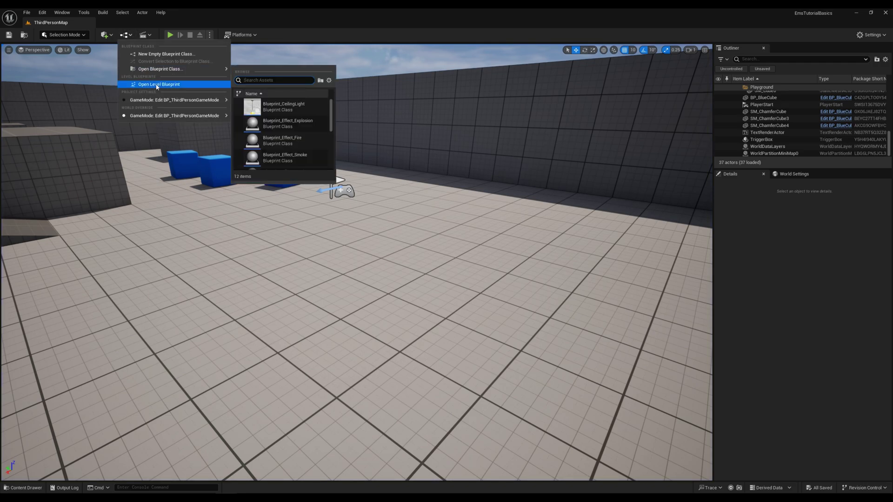
pyautogui.click(156, 85)
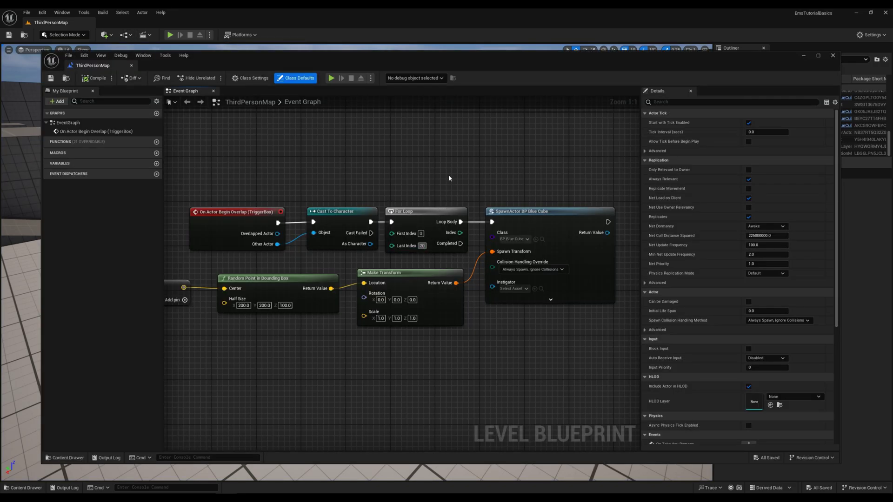
pyautogui.write('2000')
pyautogui.press('Return')
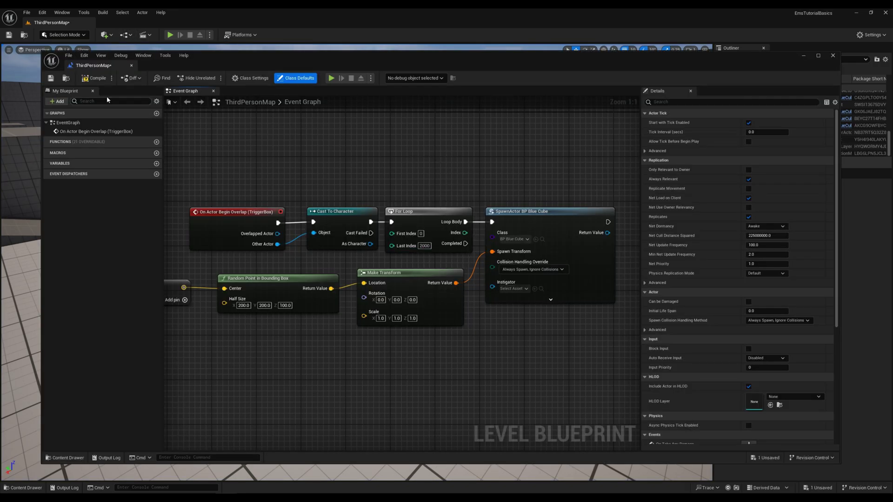
pyautogui.click(833, 55)
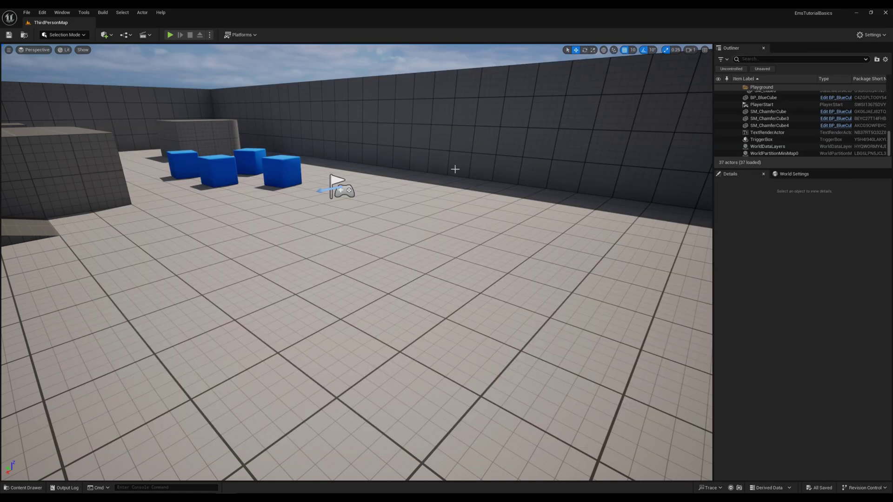
# Play the level, trigger the mass cube spawn, run the character onto the raised platform, save the game and end the session
pyautogui.moveTo(455, 170); pyautogui.dragTo(455, 188, button='right')
pyautogui.click(171, 35)
pyautogui.press('w')
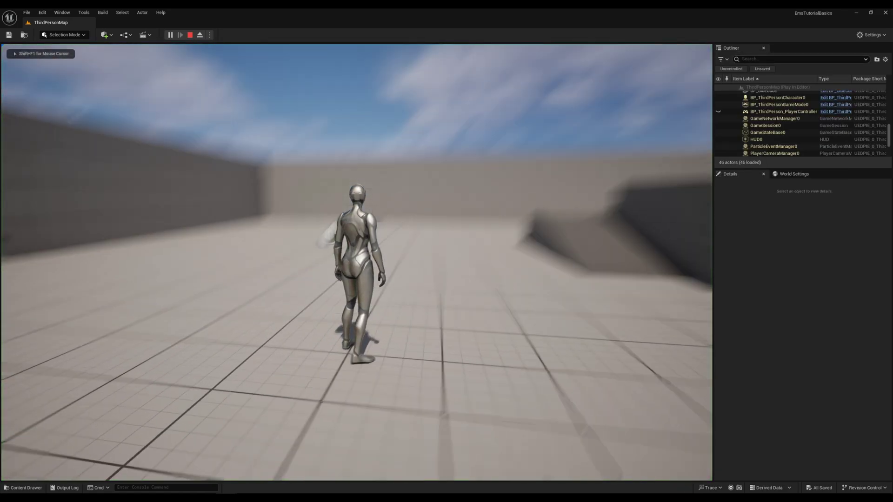
pyautogui.press('s')
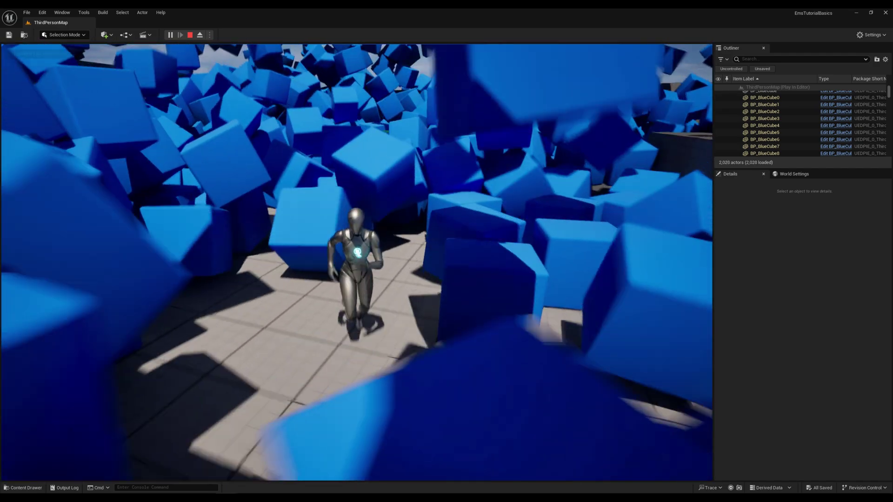
pyautogui.press('d')
pyautogui.press('a')
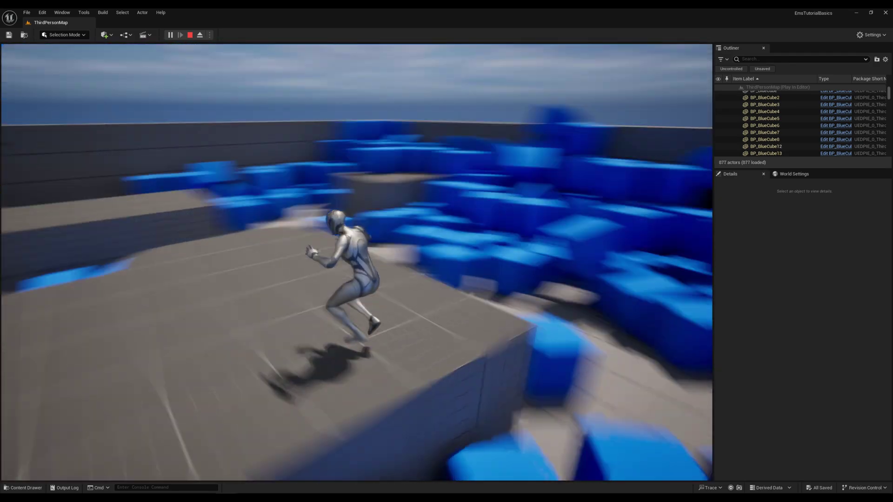
pyautogui.press('d')
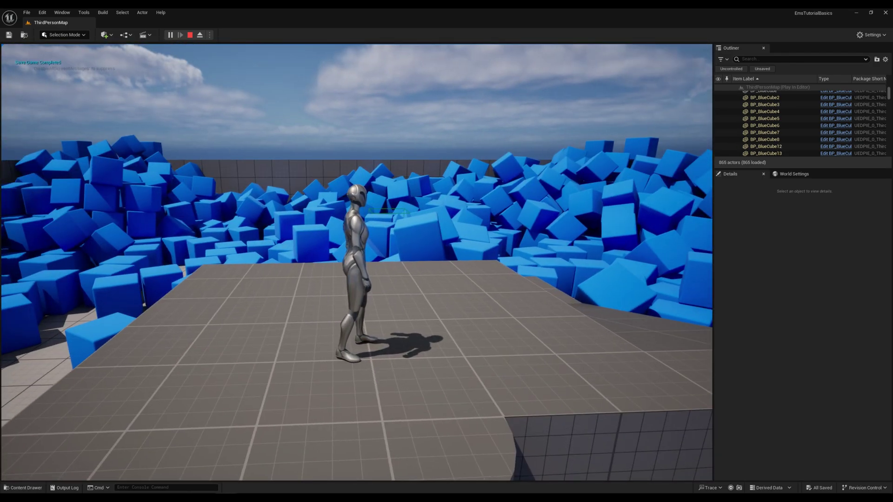
pyautogui.press('Escape')
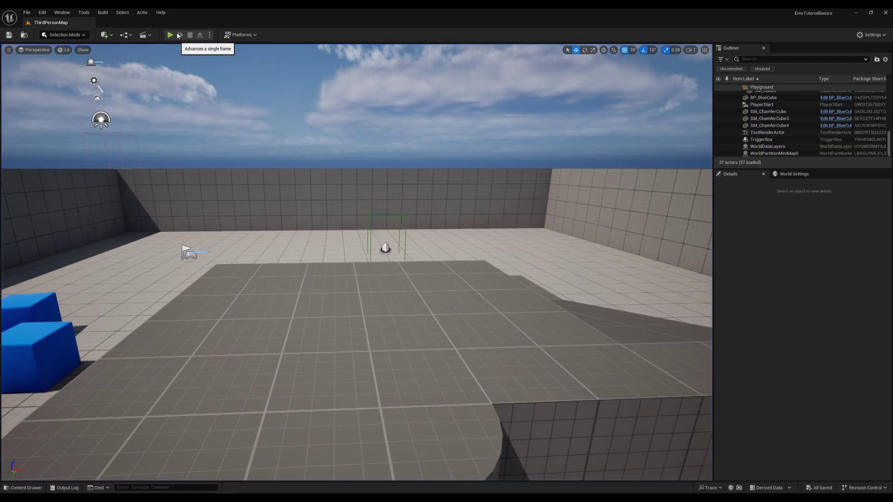
# Load the saved game in a new play session, jump the character onto the piled cubes and save the game again
pyautogui.hotkey('alt', 'p')
pyautogui.press('l')
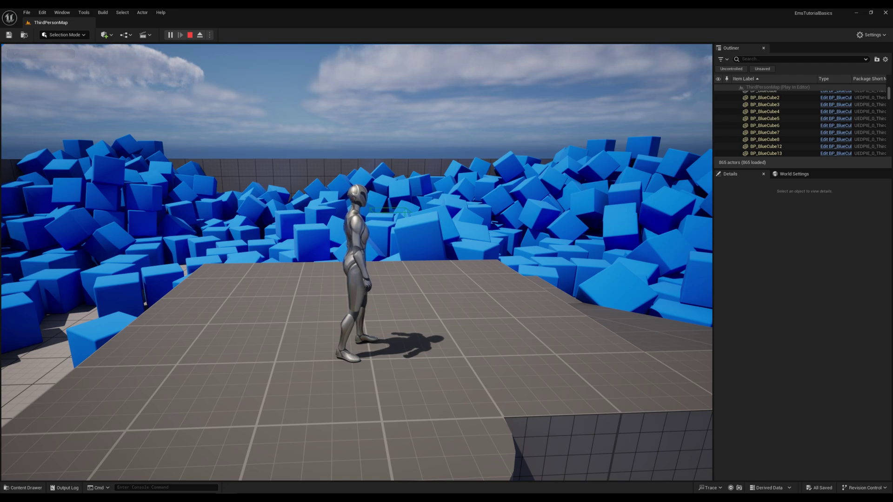
pyautogui.press('w')
pyautogui.press('space')
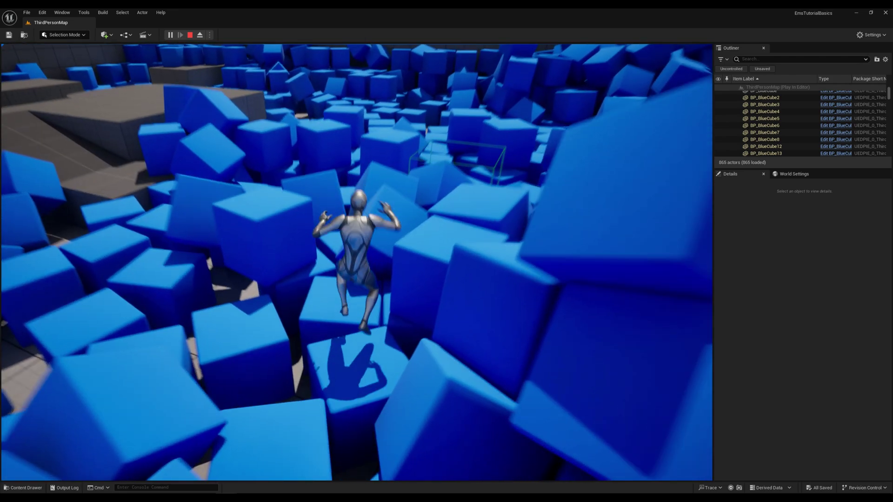
pyautogui.press('a')
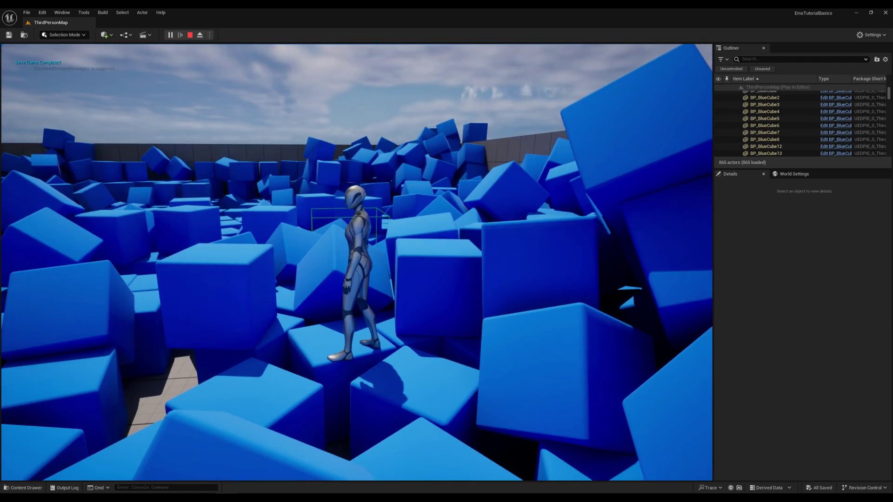
# Restart the play session to check the character's saved position on the cube pile
pyautogui.press('Escape')
pyautogui.click(169, 36)
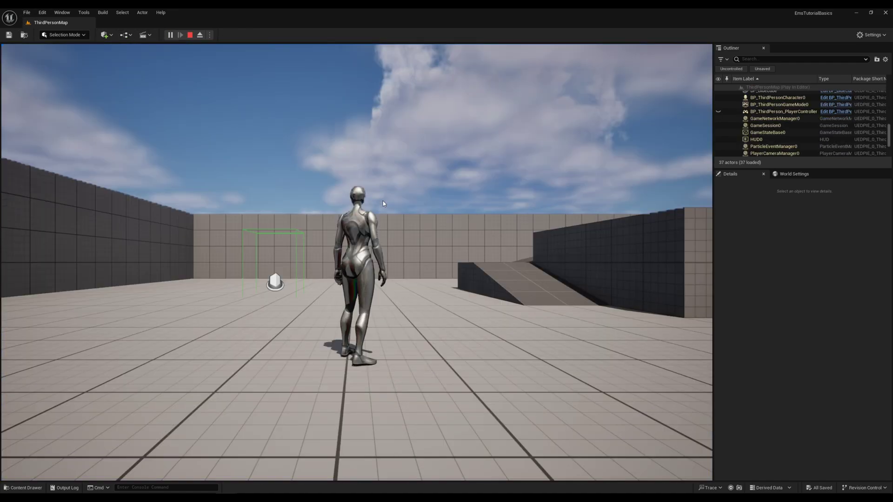